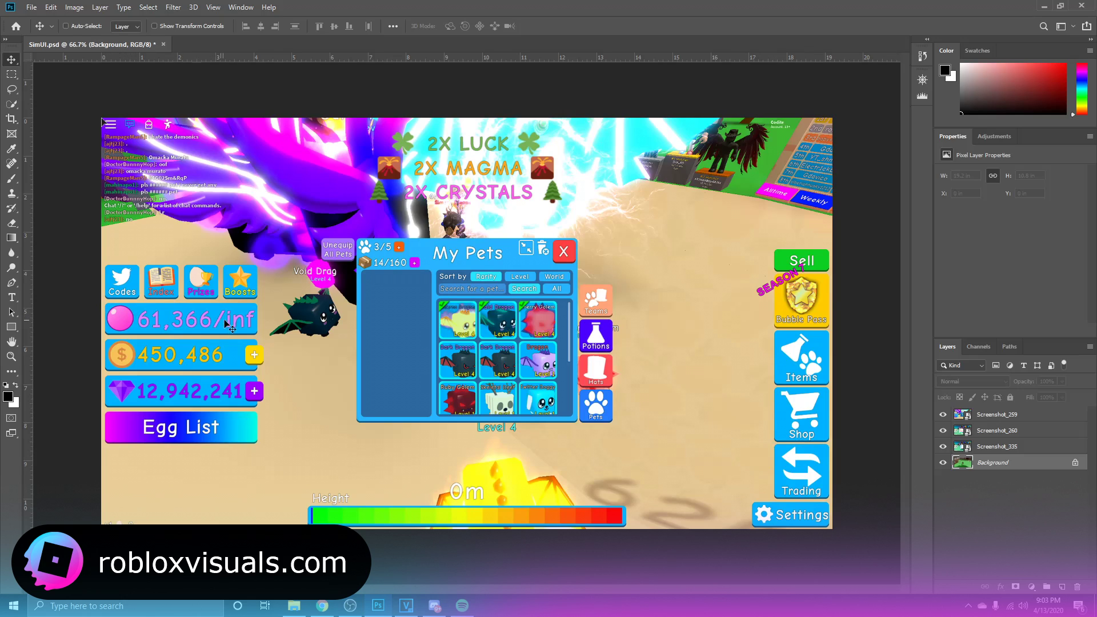
Hide the Screenshot_259, Screenshot_260 and Screenshot_335 layers in the Layers panel
left_click(943, 414)
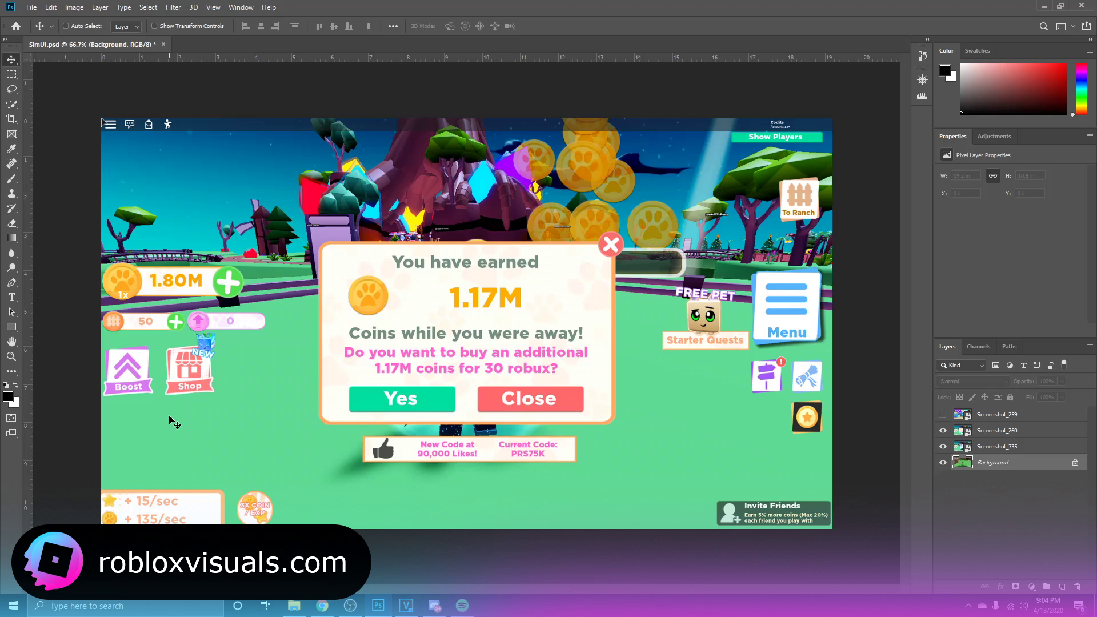
left_click(944, 432)
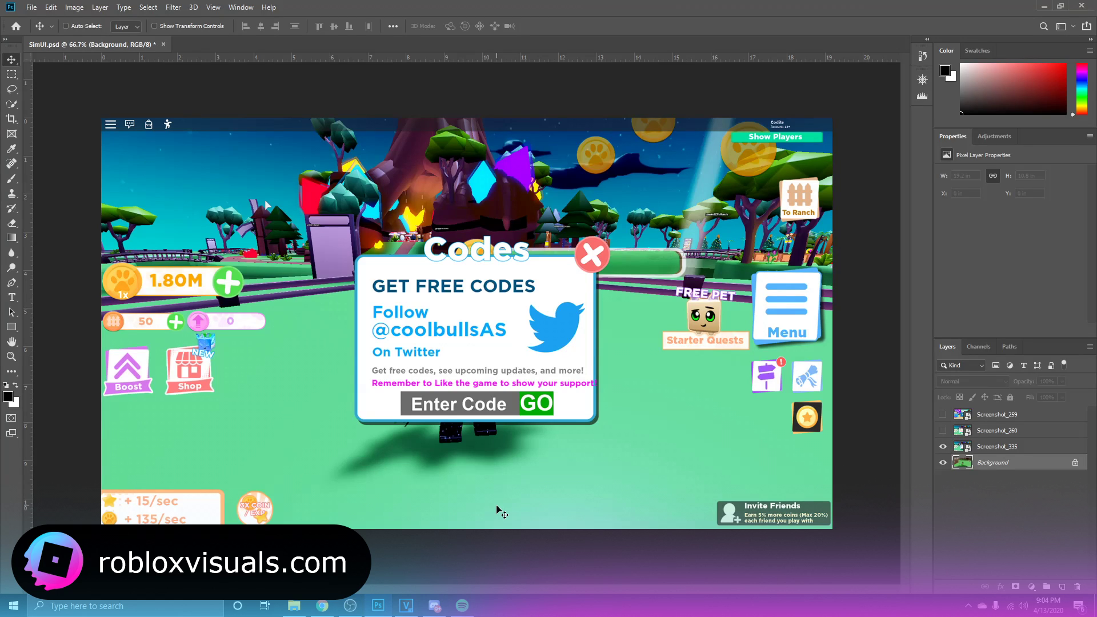
left_click(942, 448)
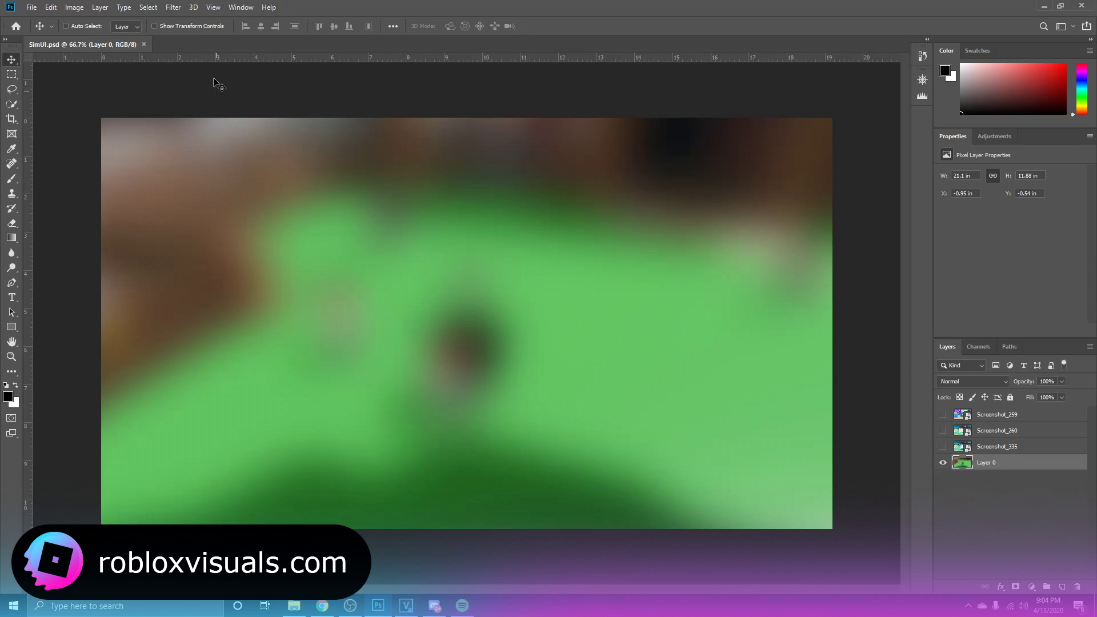
Move the blurred background slightly and compare it with Screenshot_335, leaving Screenshot_335 hidden
left_click_drag(539, 338, 363, 174)
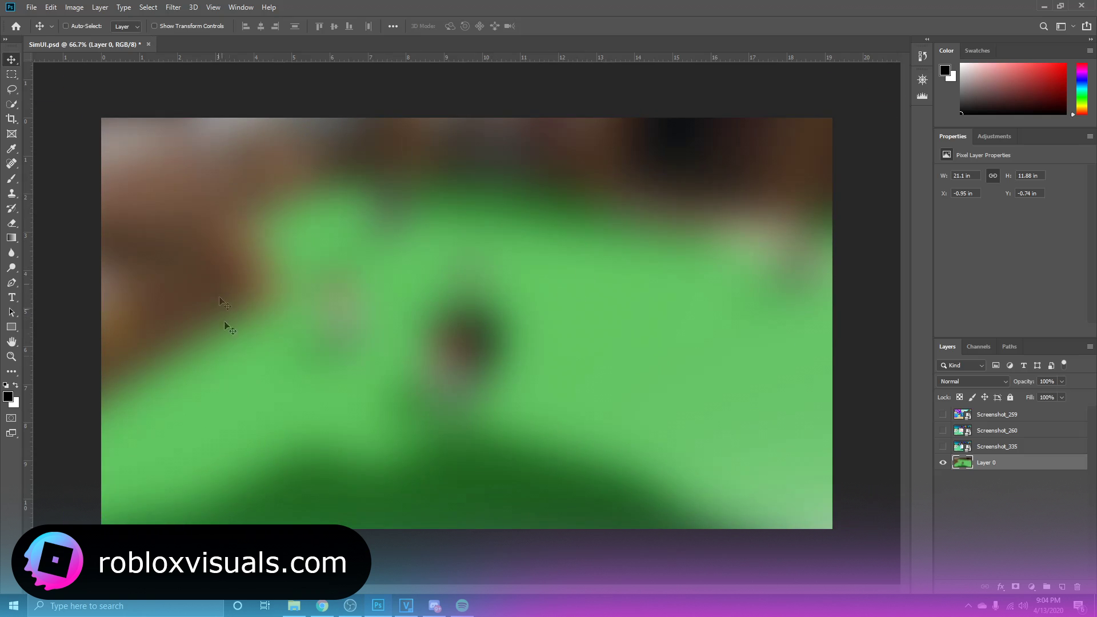
left_click(943, 446)
left_click(999, 446)
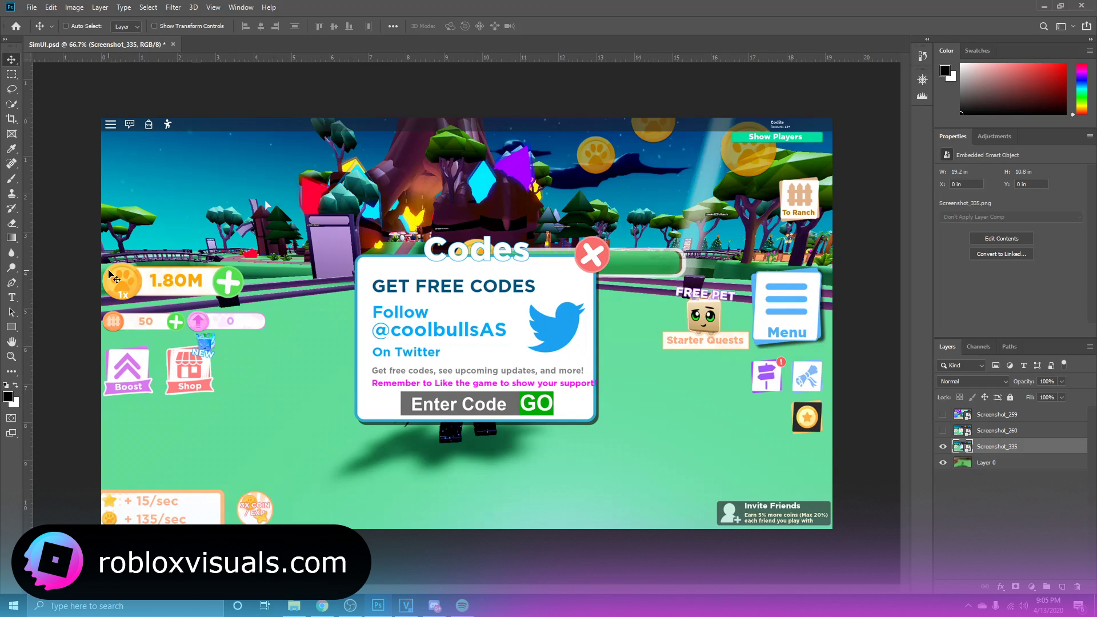
left_click(943, 447)
left_click(943, 446)
left_click(943, 446)
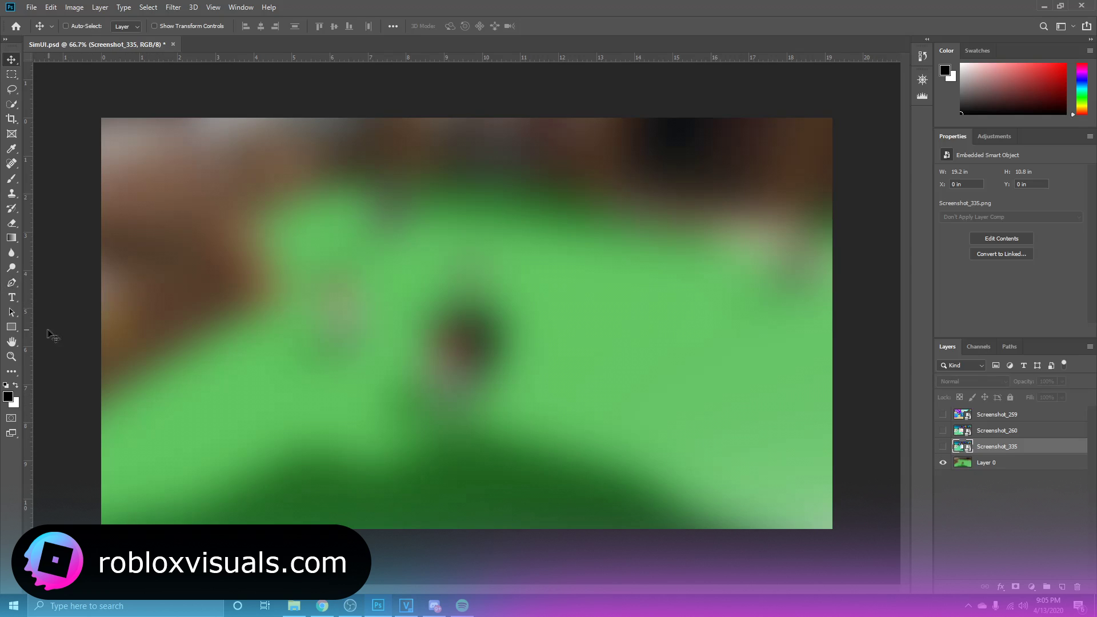
Choose the Rounded Rectangle Tool with a 55 px corner radius
left_click(11, 327)
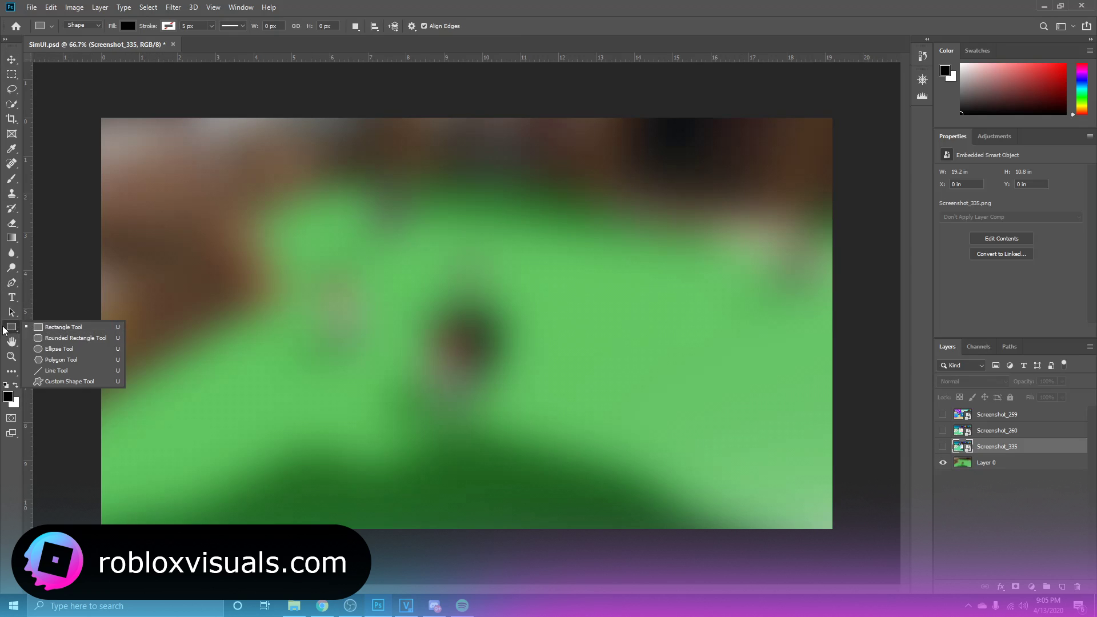
left_click(68, 337)
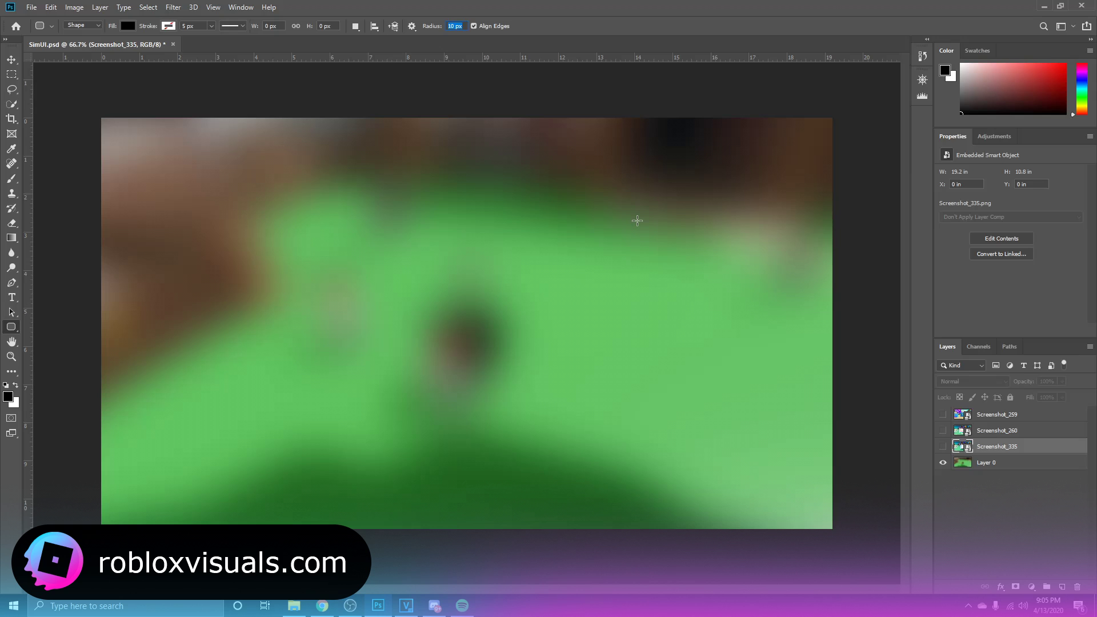
type("55")
left_click(79, 8)
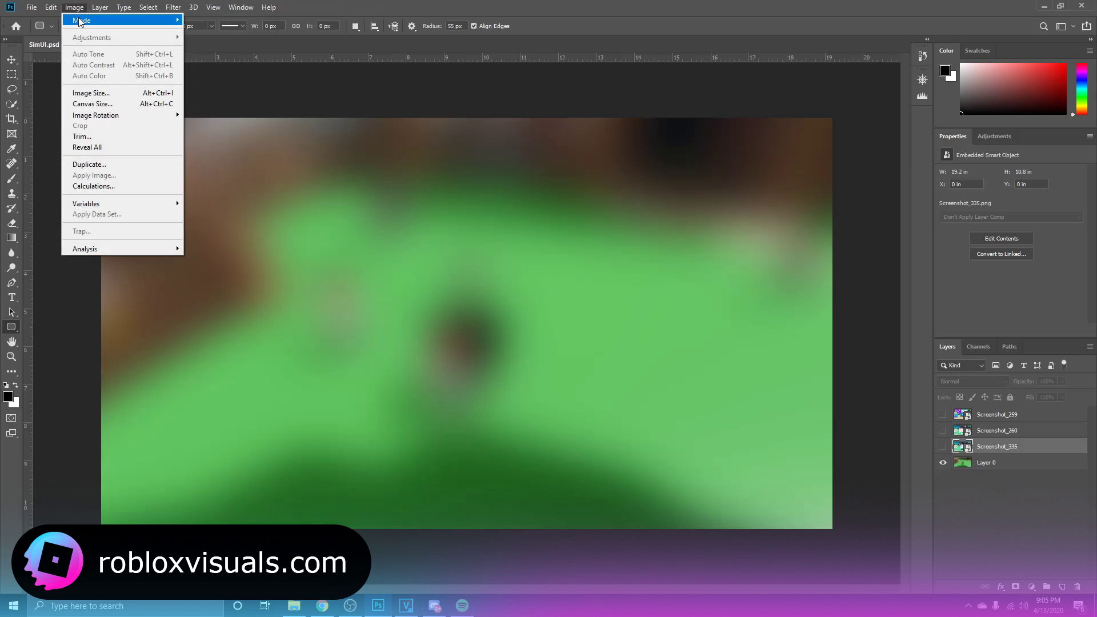
left_click(108, 103)
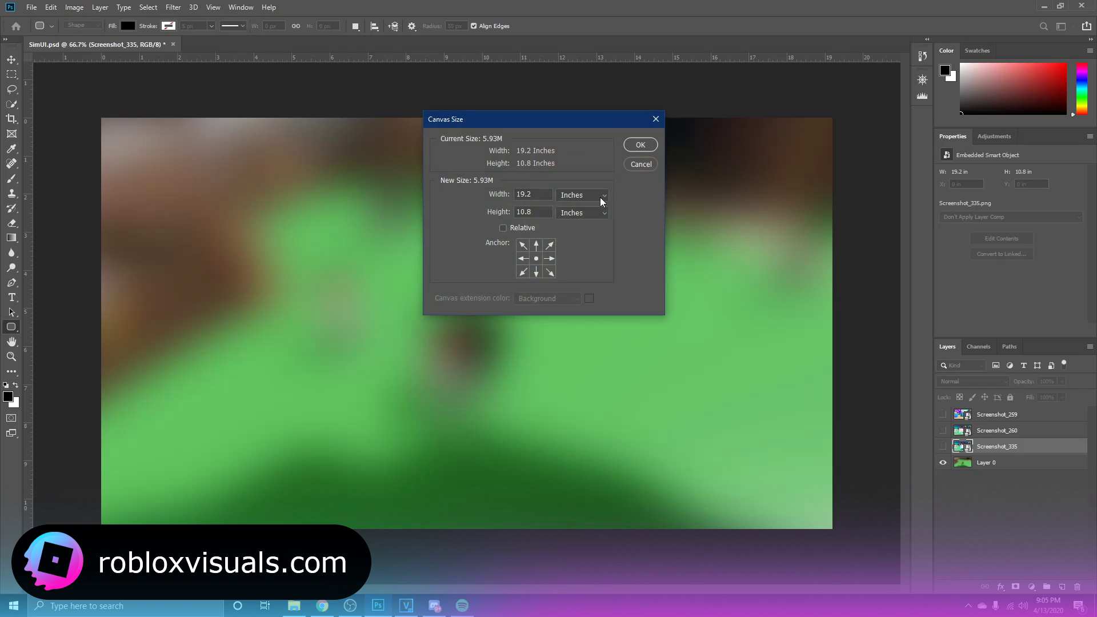
left_click(605, 195)
left_click(603, 215)
key("Tab")
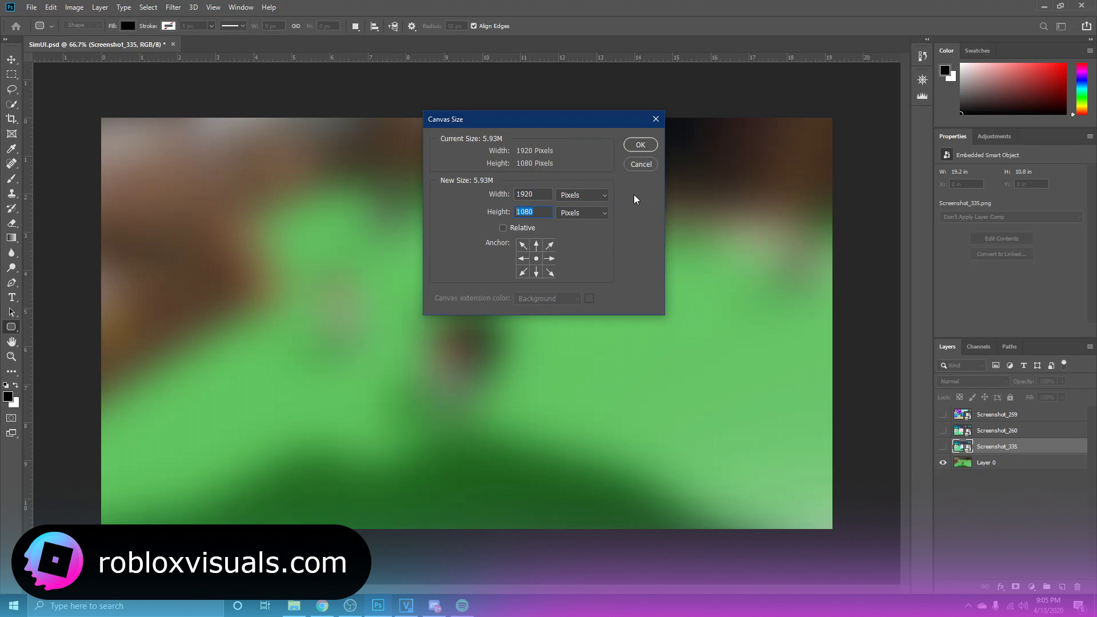
left_click(523, 194)
left_click(509, 213)
left_click(641, 144)
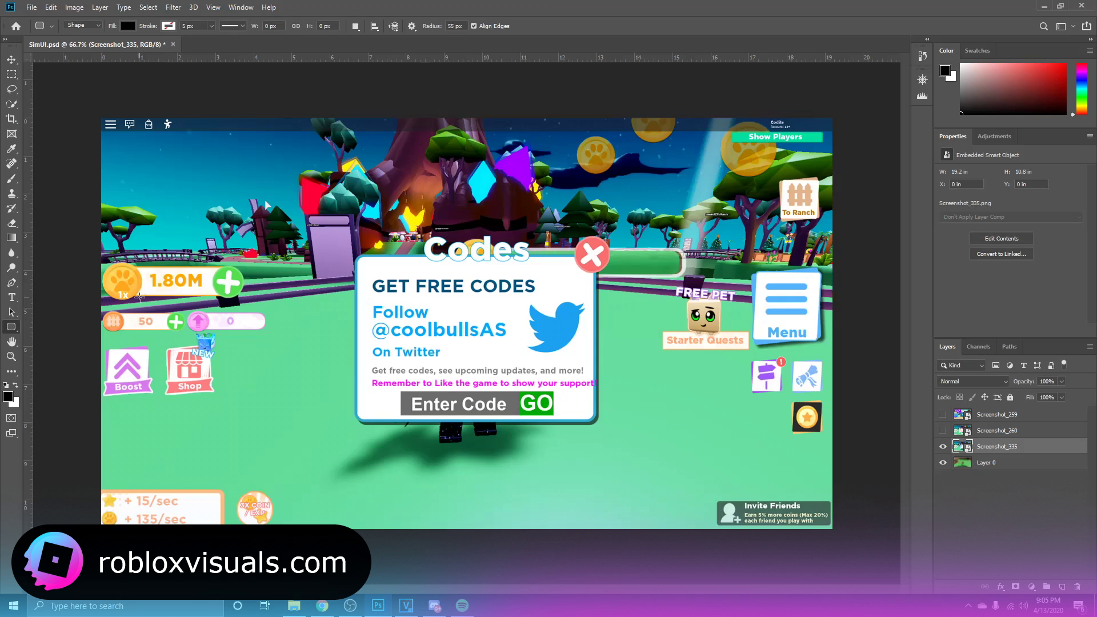
left_click(943, 447)
left_click_drag(347, 276, 549, 319)
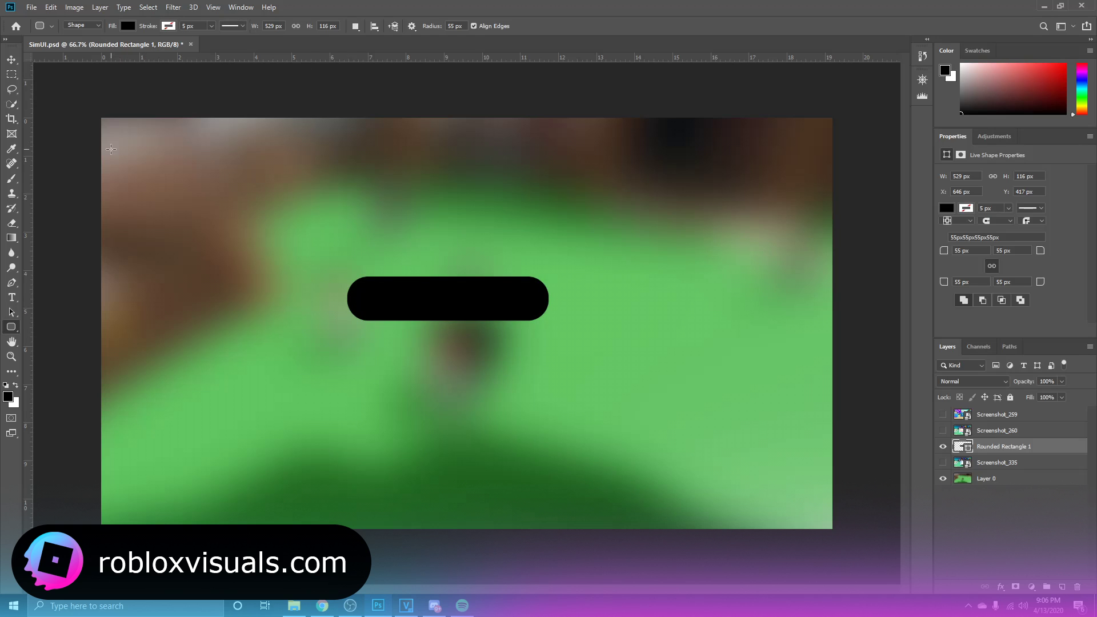
Move the black rounded bar and align it to the canvas's vertical centre
left_click(11, 59)
left_click_drag(509, 285, 532, 312)
key("ctrl+a")
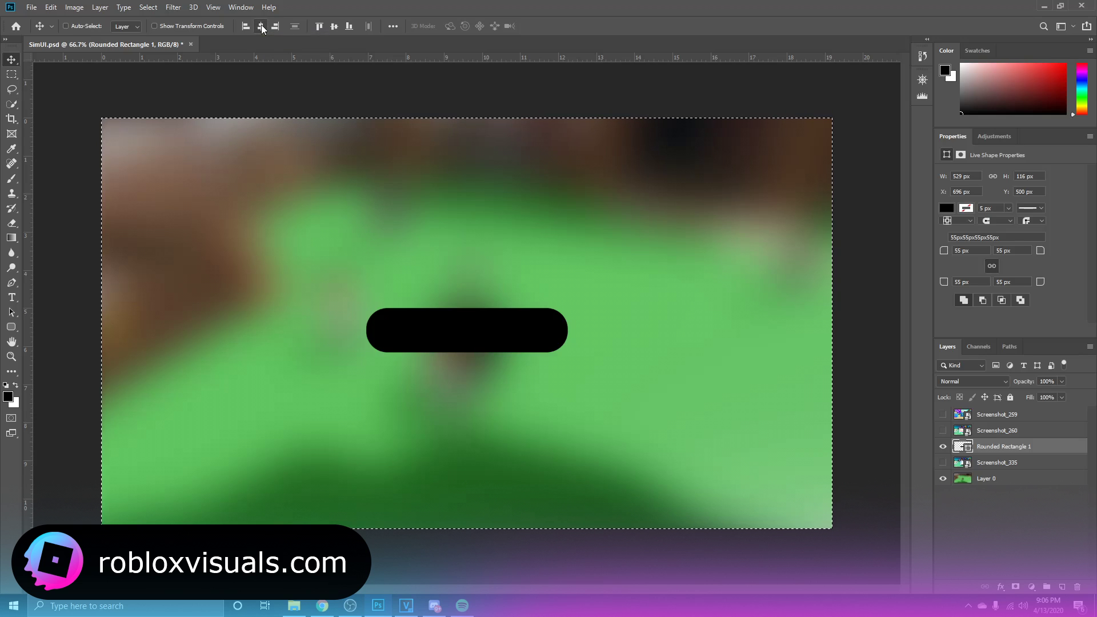
left_click(334, 26)
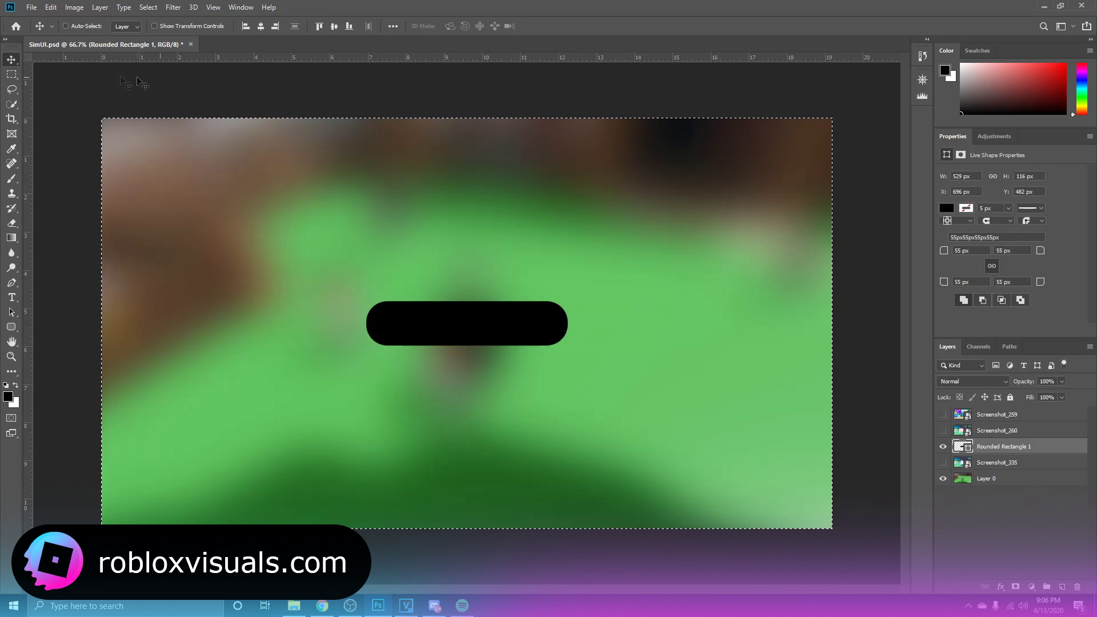
key("ctrl+d")
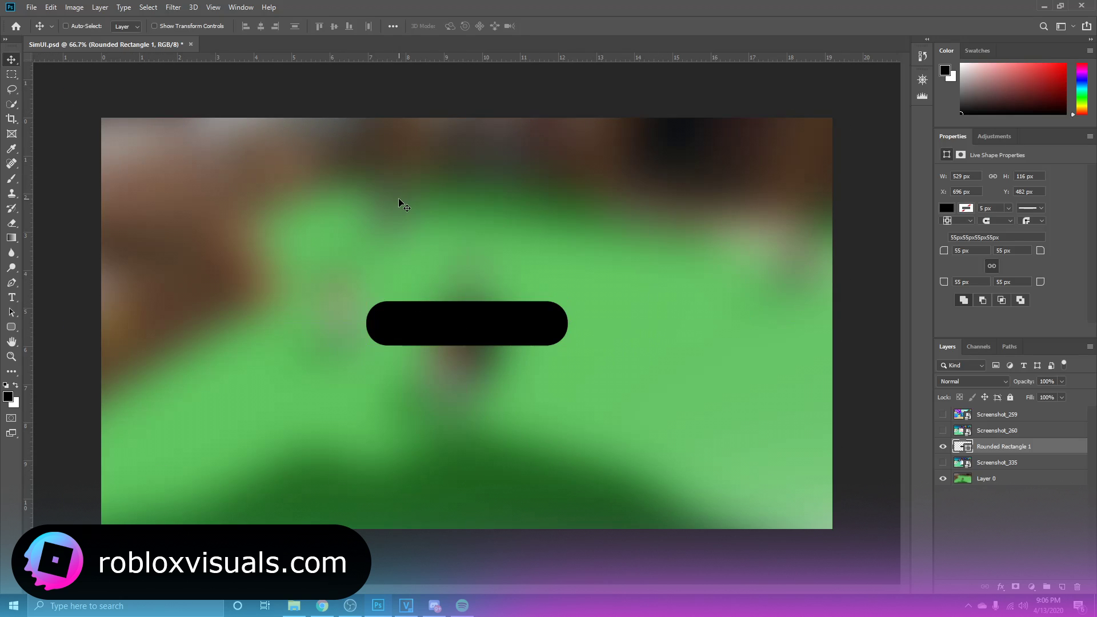
Change the bar's fill colour to white
double_click(963, 447)
left_click(824, 213)
left_click_drag(823, 213, 746, 192)
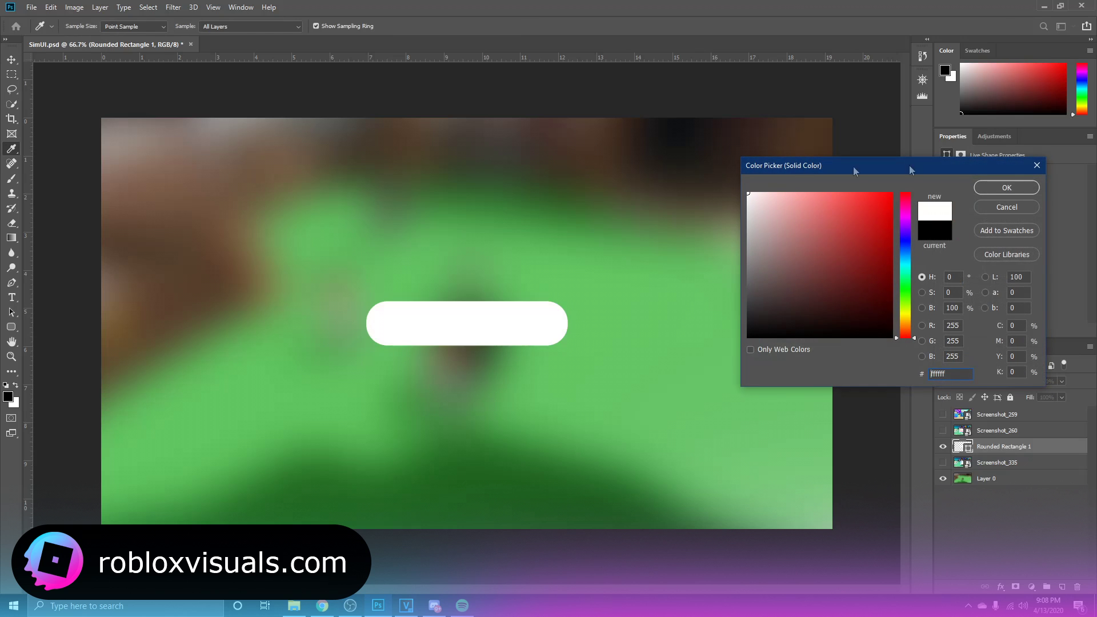
left_click(1007, 188)
Add an 8 px gold ffc000 stroke to the bar through Blending Options
right_click(1016, 452)
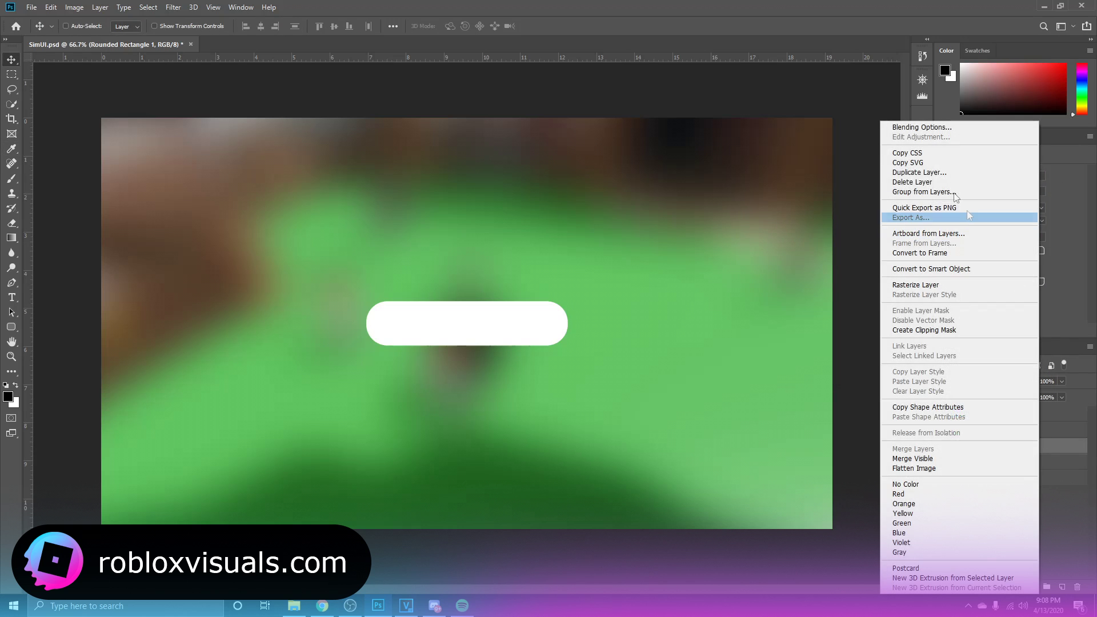
left_click(915, 127)
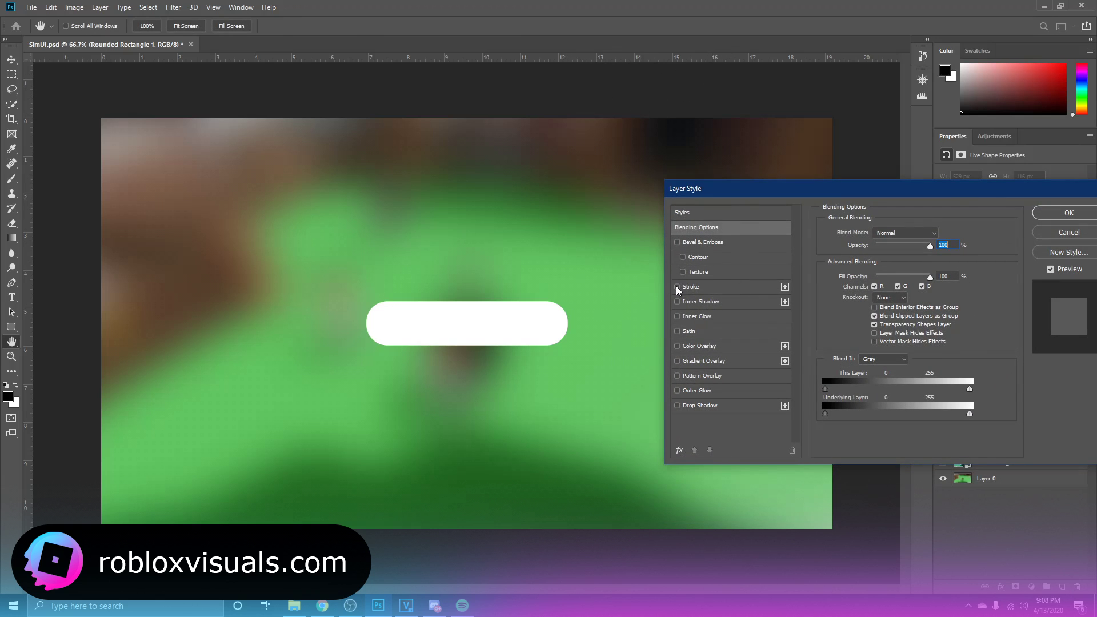
left_click(677, 287)
left_click(851, 315)
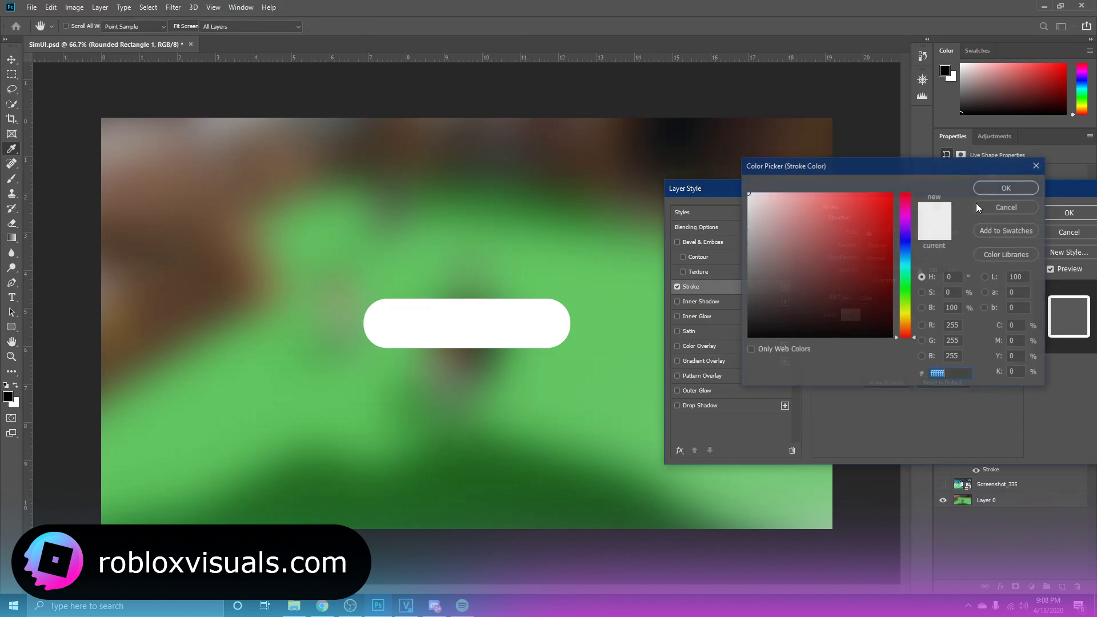
left_click(908, 320)
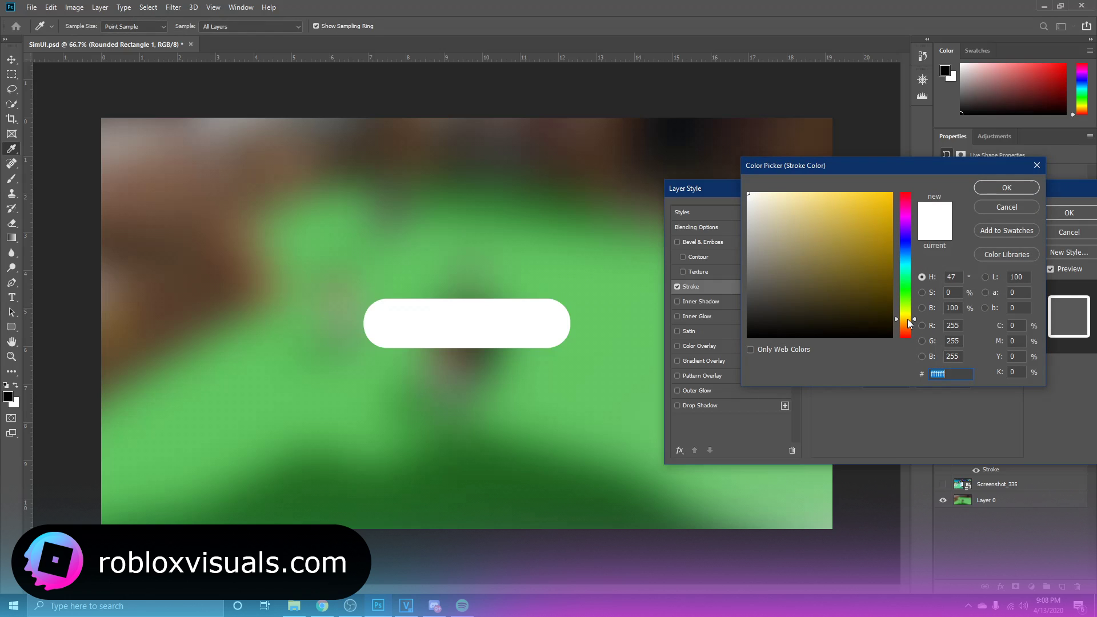
type("ffc000")
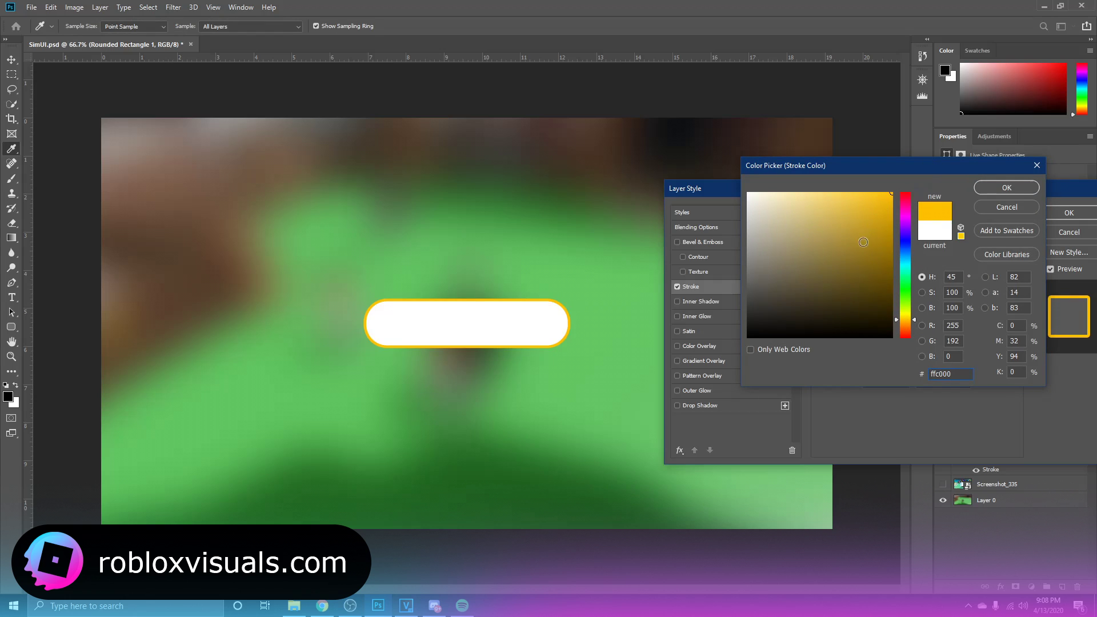
left_click(1006, 188)
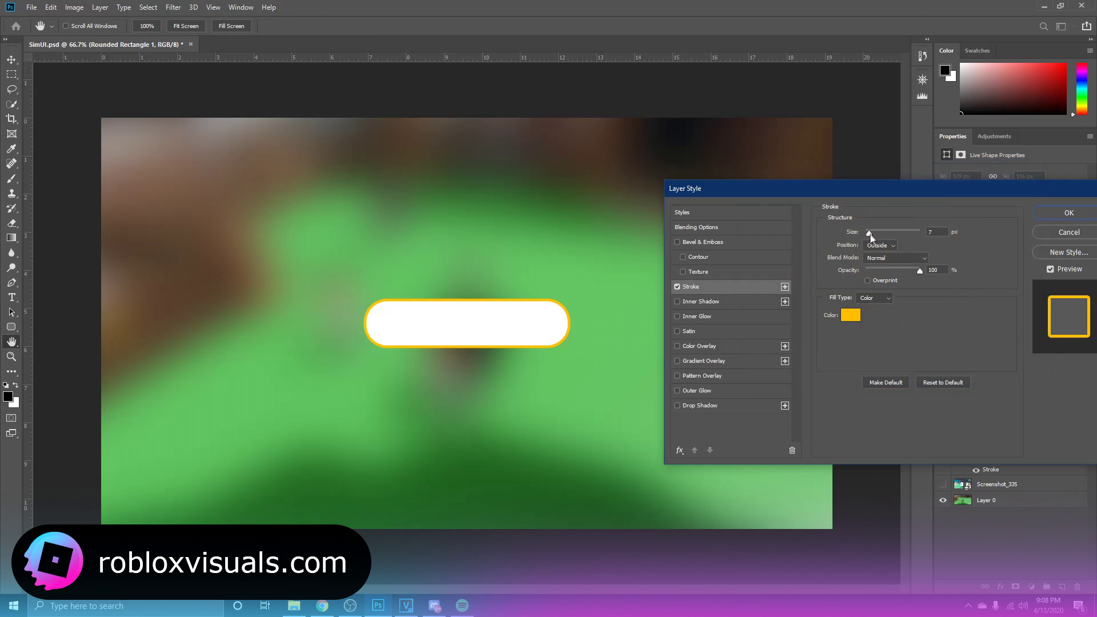
left_click_drag(867, 235, 870, 234)
key("Return")
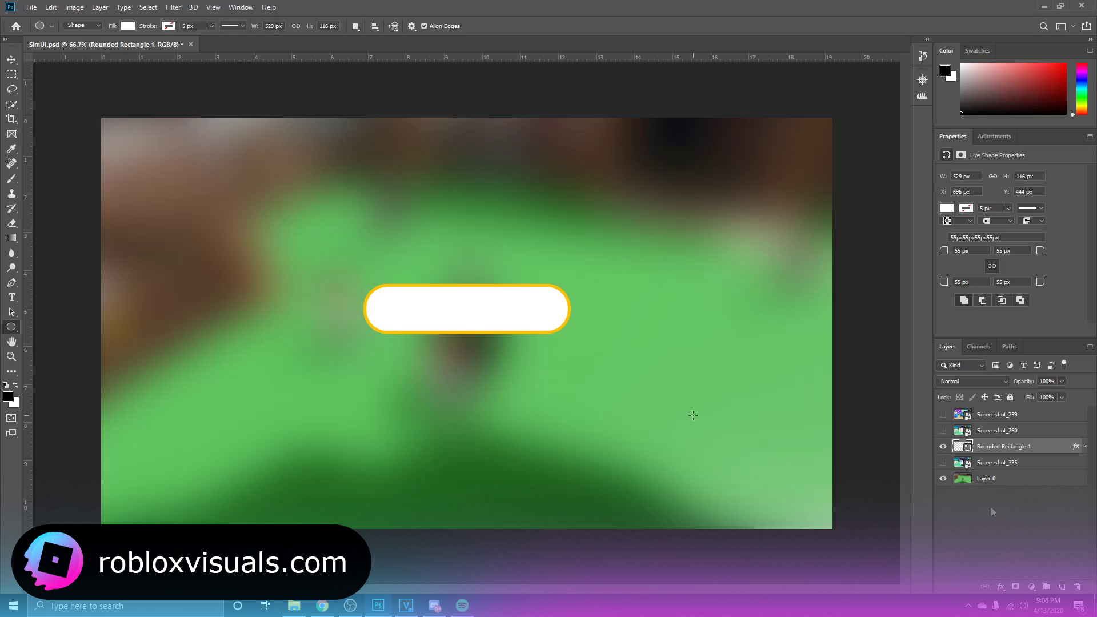
left_click(1062, 587)
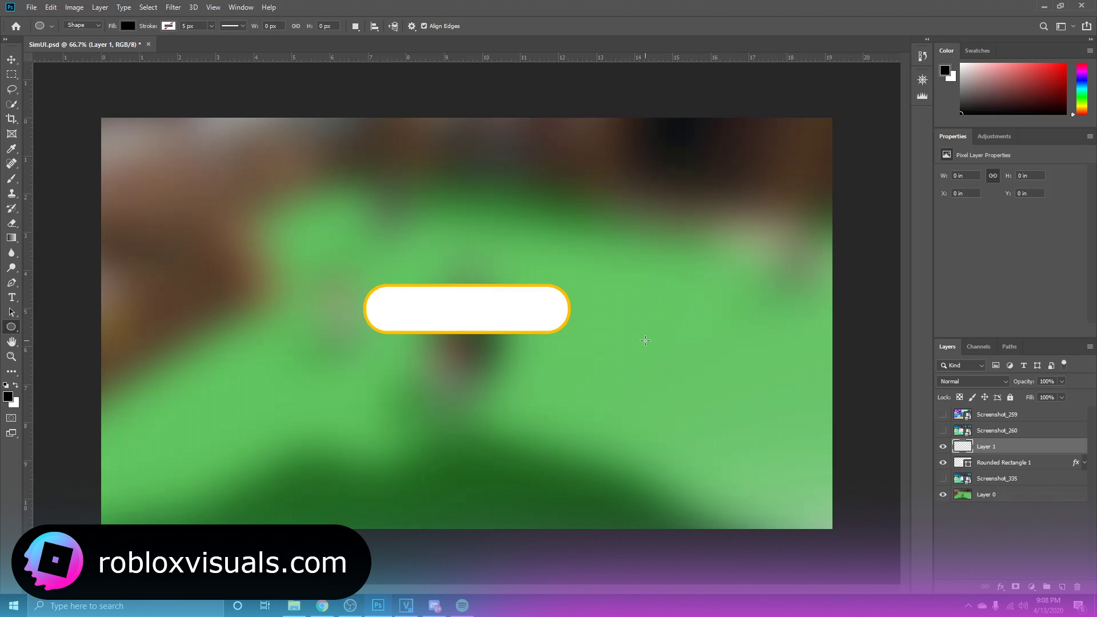
Draw a circle, scale it to 144 px and place it over the bar's right end
left_click_drag(647, 338, 572, 307)
key("v")
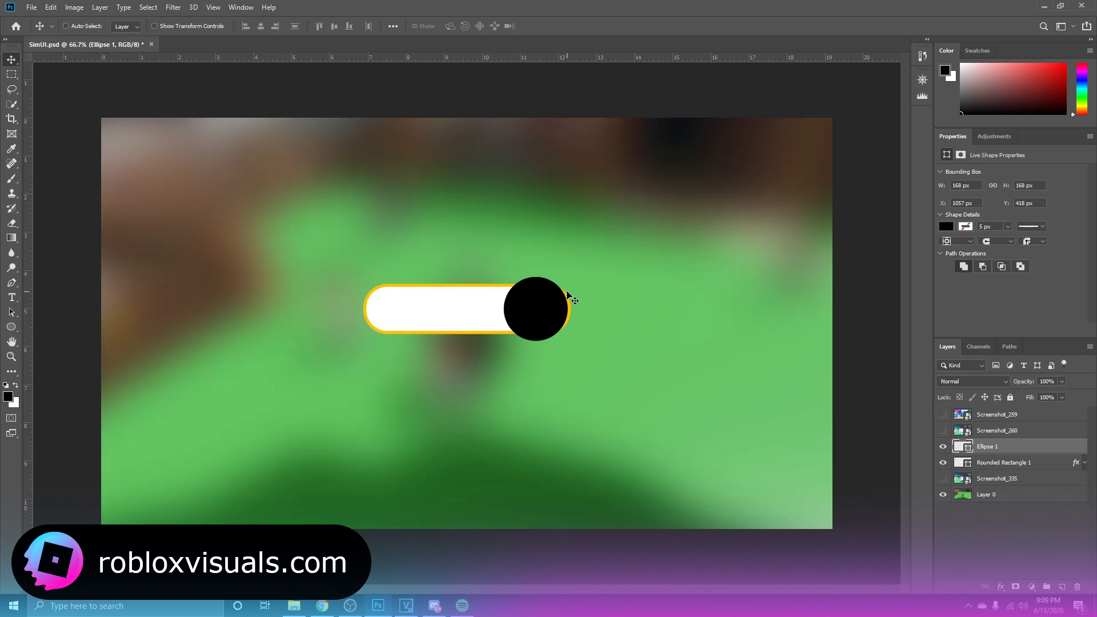
key("ctrl+t")
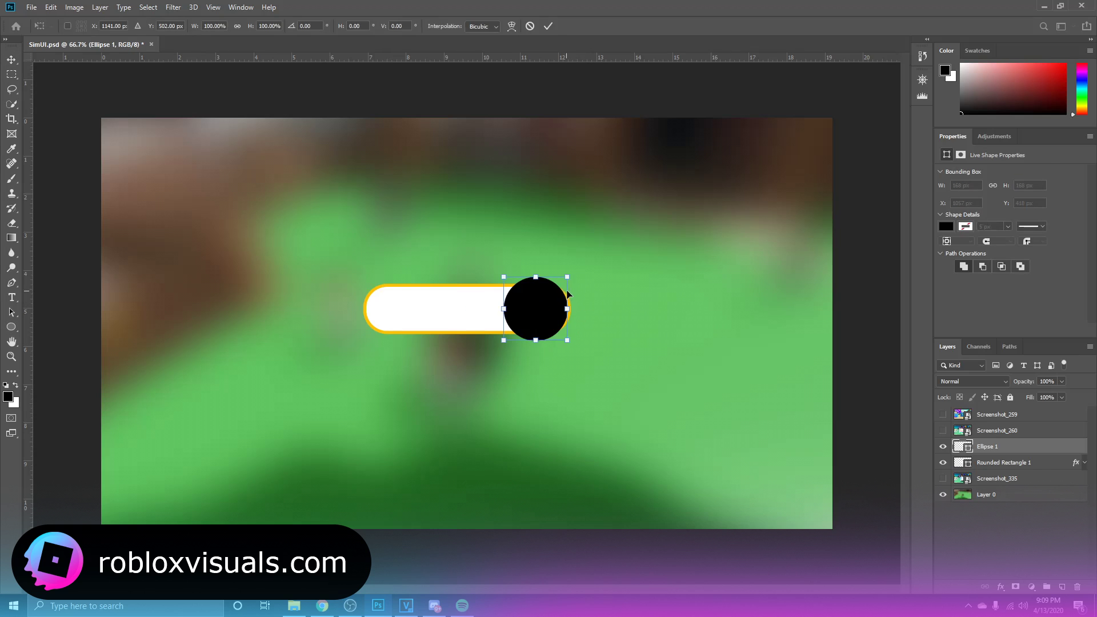
left_click_drag(572, 278, 581, 307)
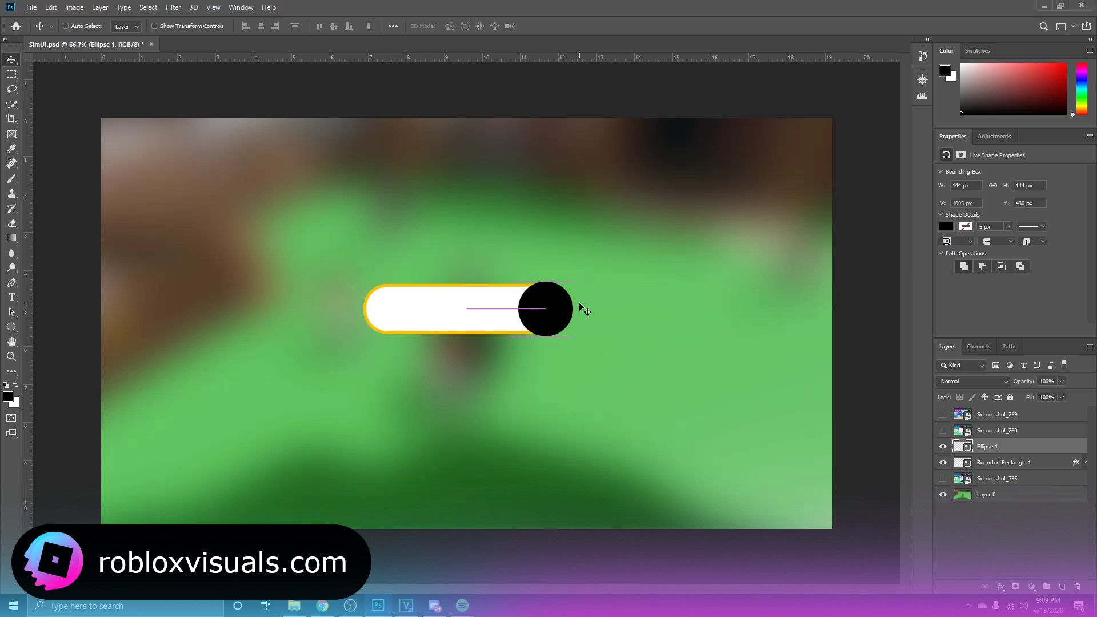
key("Return")
key("Left")
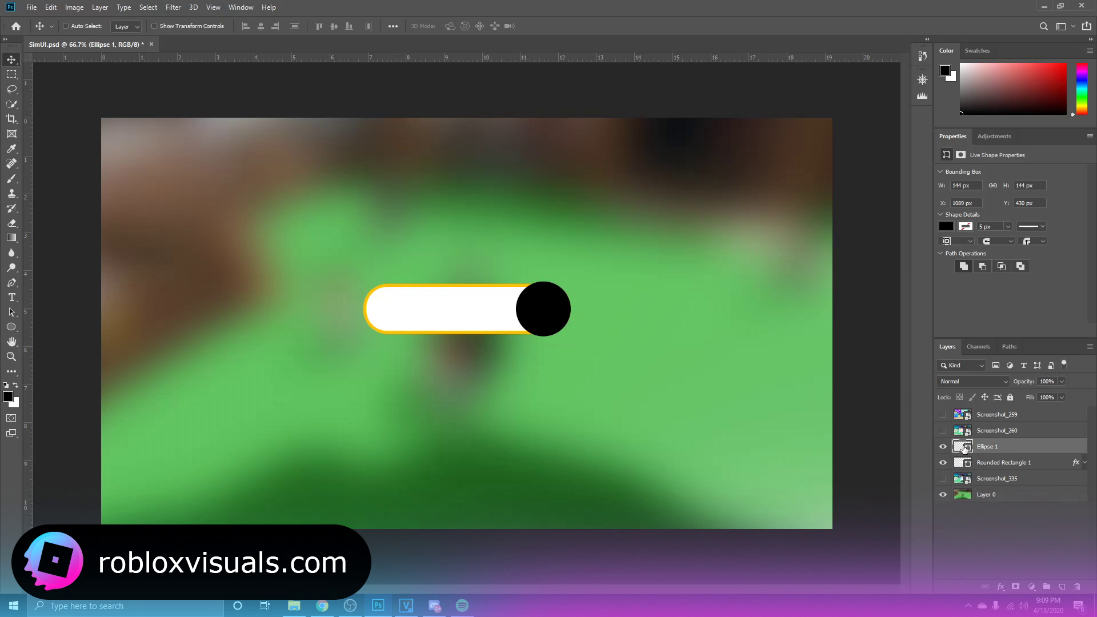
double_click(964, 447)
Fill the Ellipse 1 circle with a bright saturated green
left_click(906, 285)
left_click(862, 203)
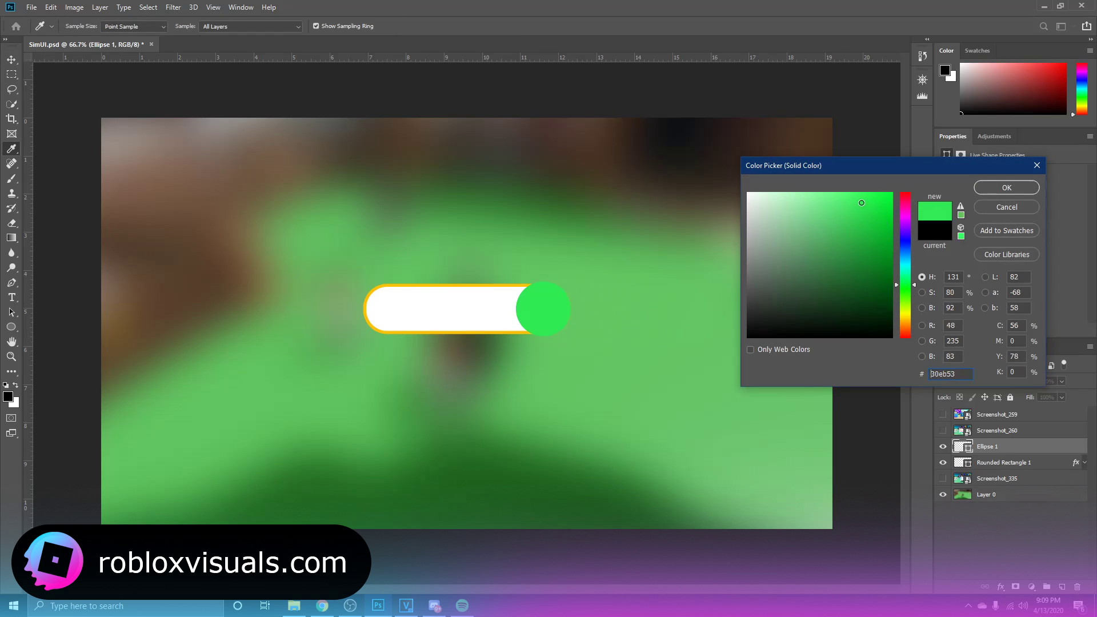
left_click_drag(862, 203, 850, 204)
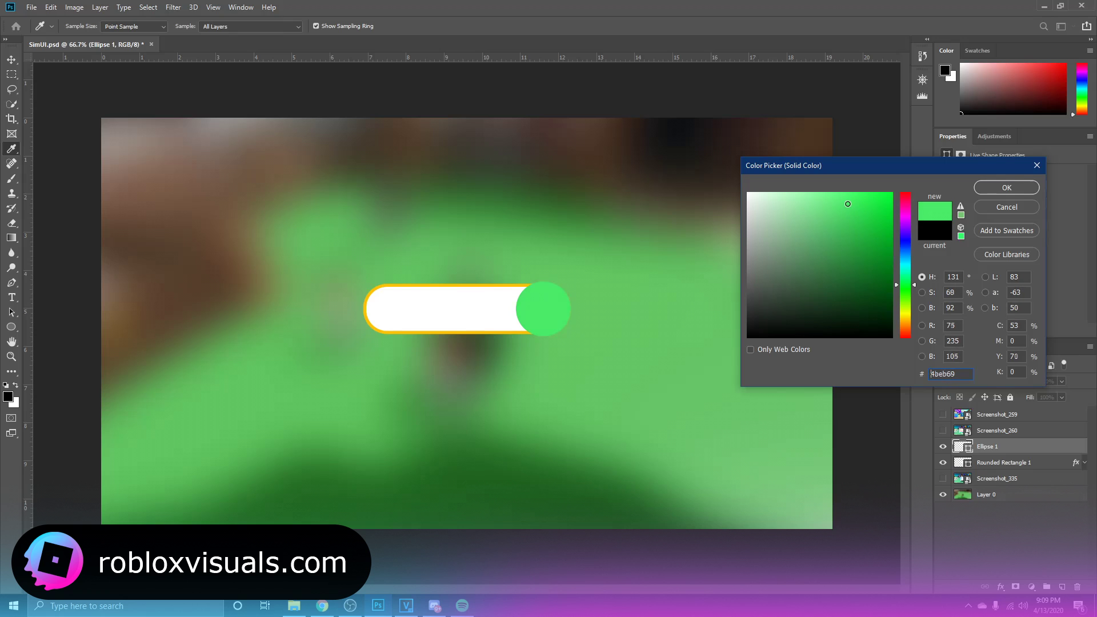
left_click_drag(858, 205, 865, 205)
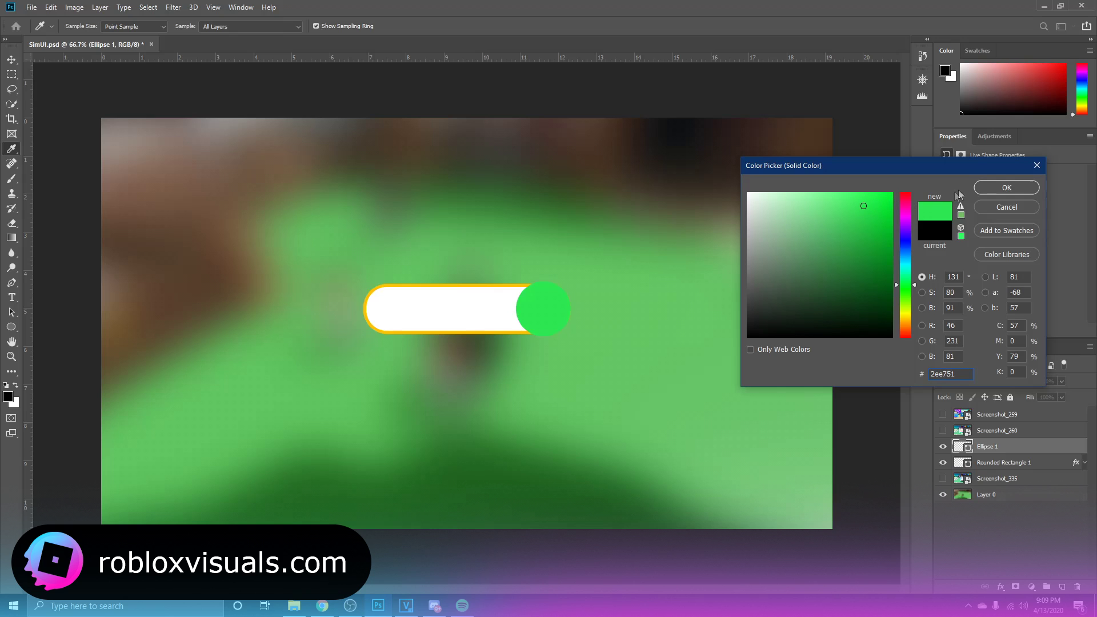
left_click(1008, 187)
Give the circle an 8 px light green 60ff7e stroke
right_click(1054, 449)
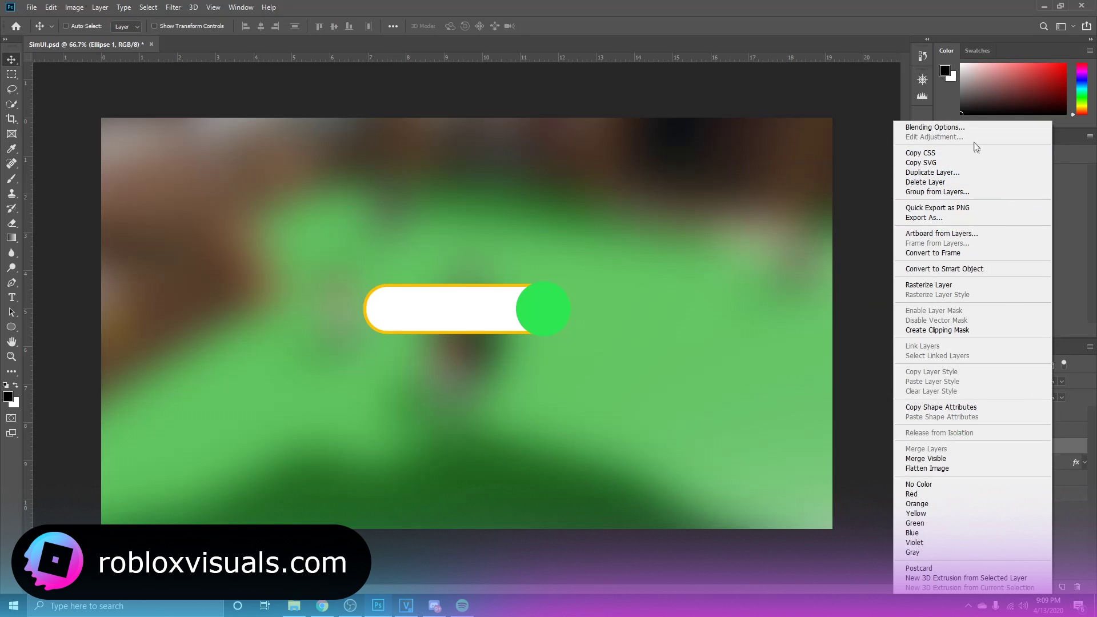
left_click(949, 128)
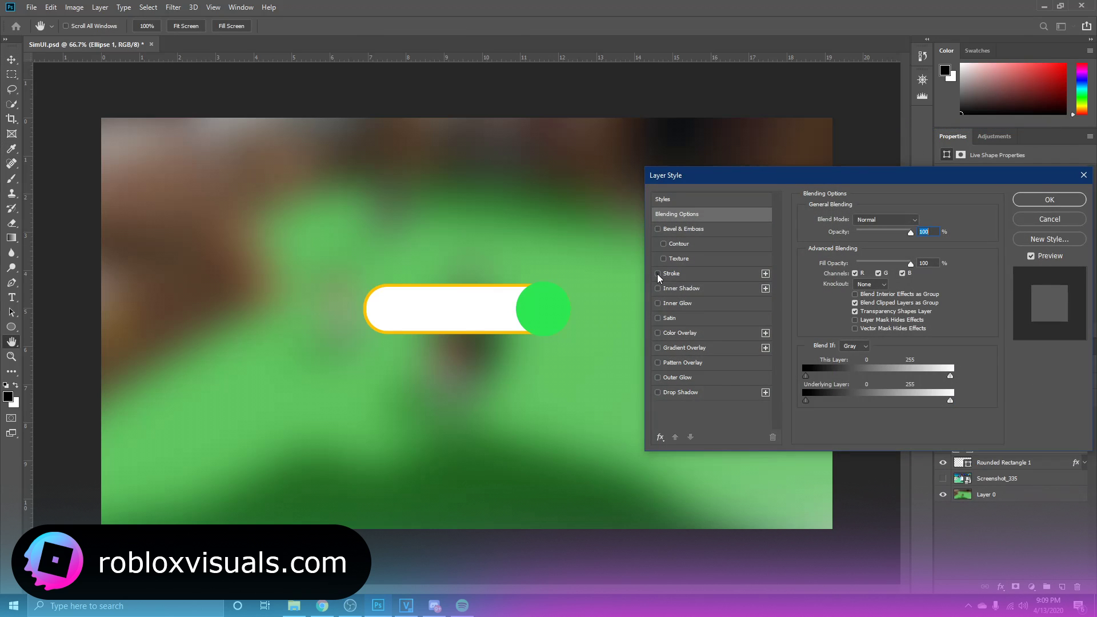
left_click(658, 275)
left_click(831, 303)
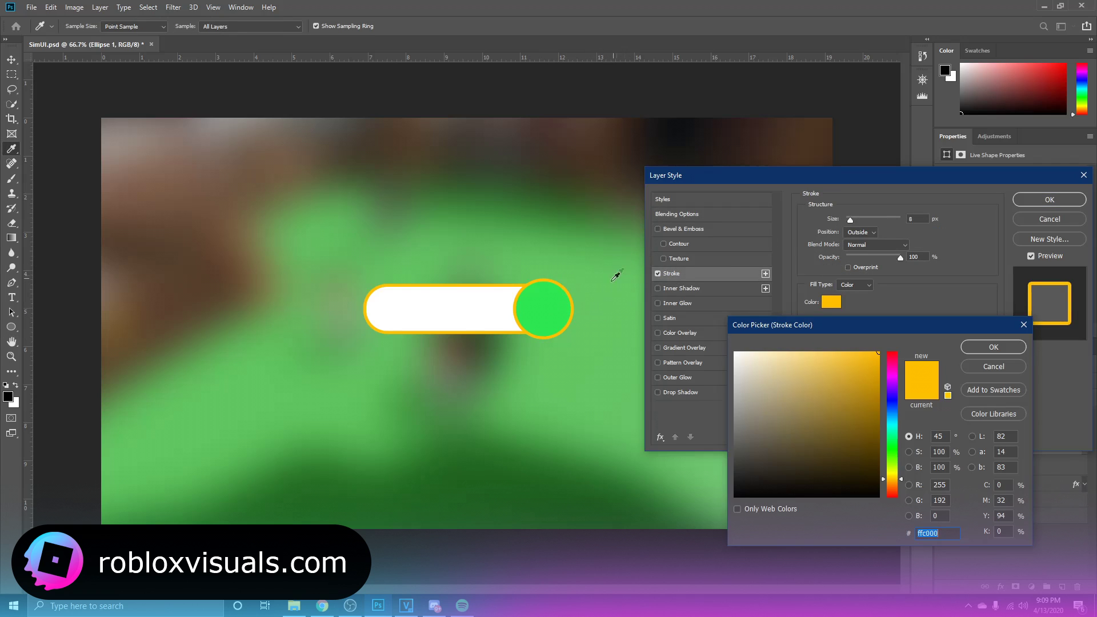
left_click(537, 303)
left_click(826, 354)
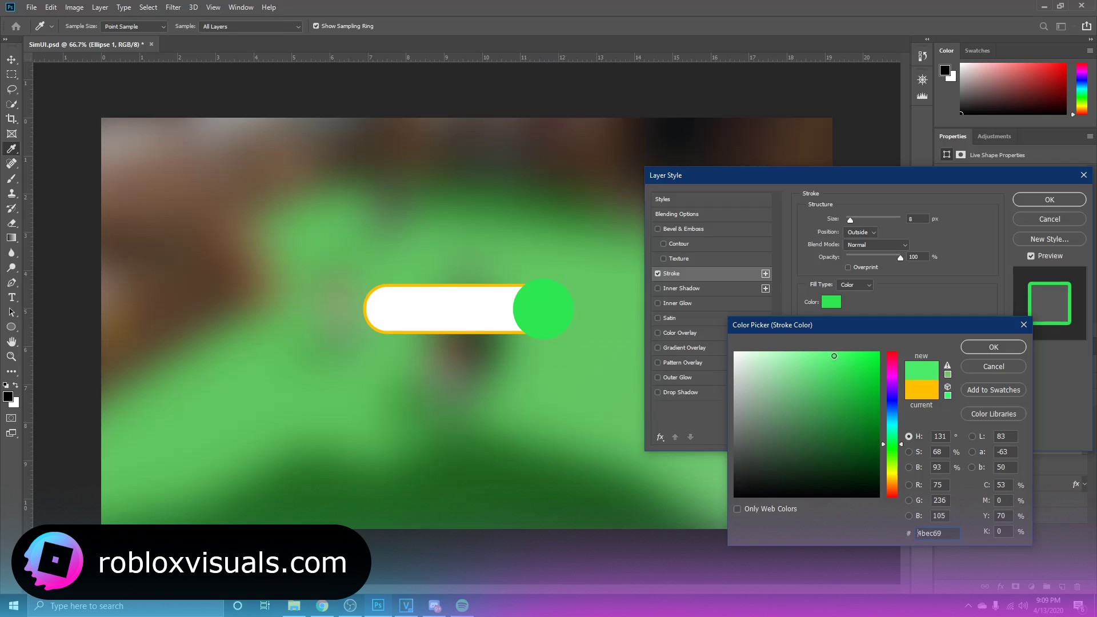
left_click_drag(823, 368, 825, 345)
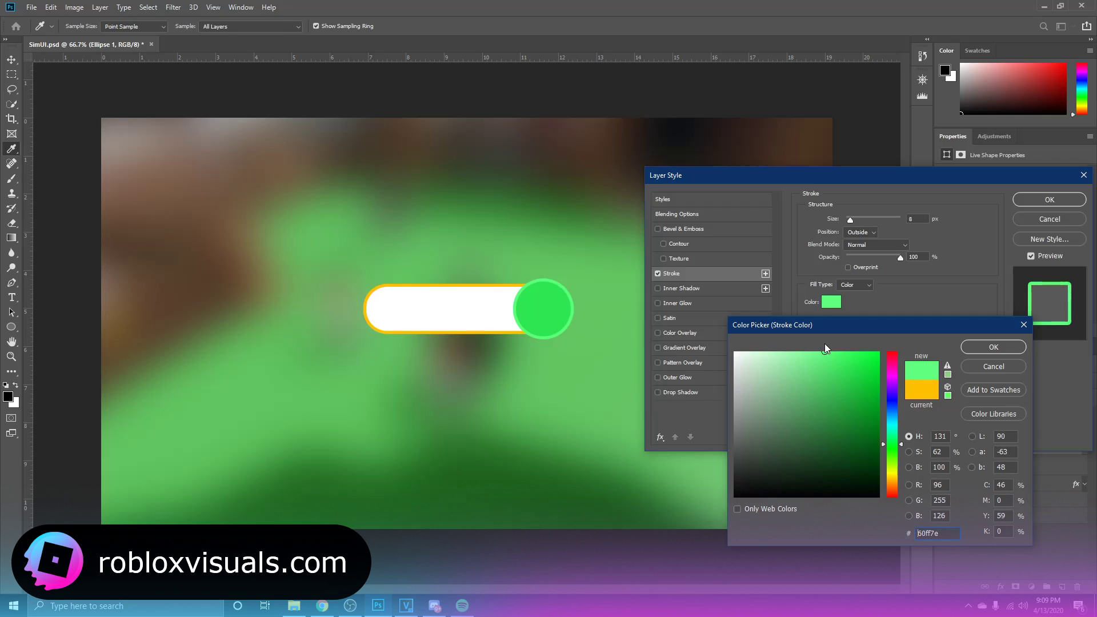
left_click(994, 347)
key("Return")
Shift the green circle slightly left on the bar's end
key("v")
left_click_drag(635, 342, 631, 341)
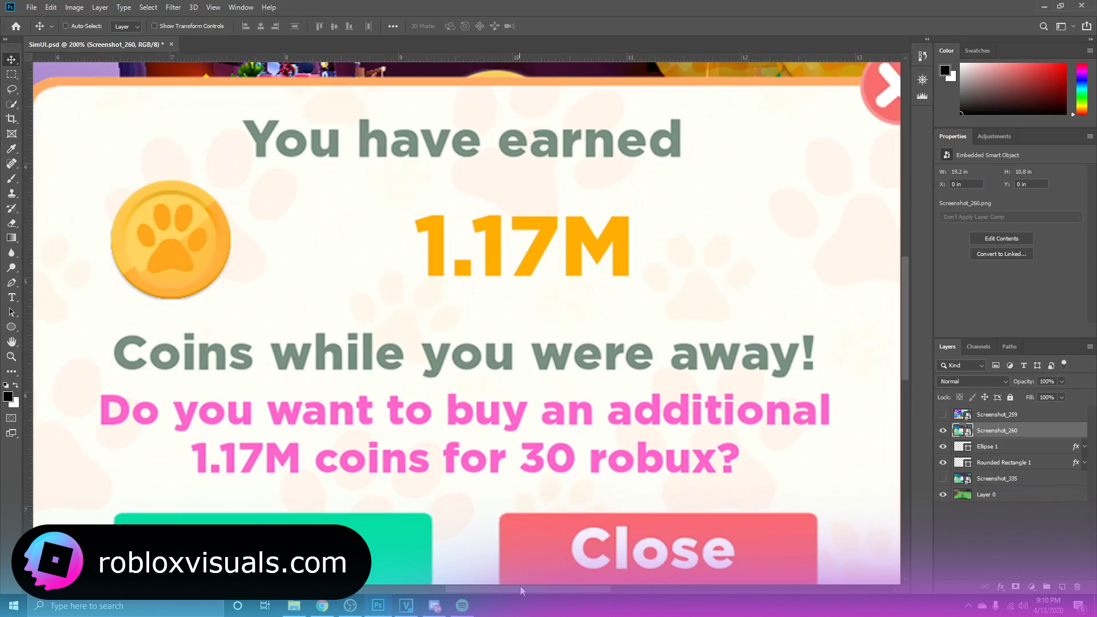
left_click_drag(520, 586, 377, 585)
scroll(460, 478, "up", 3)
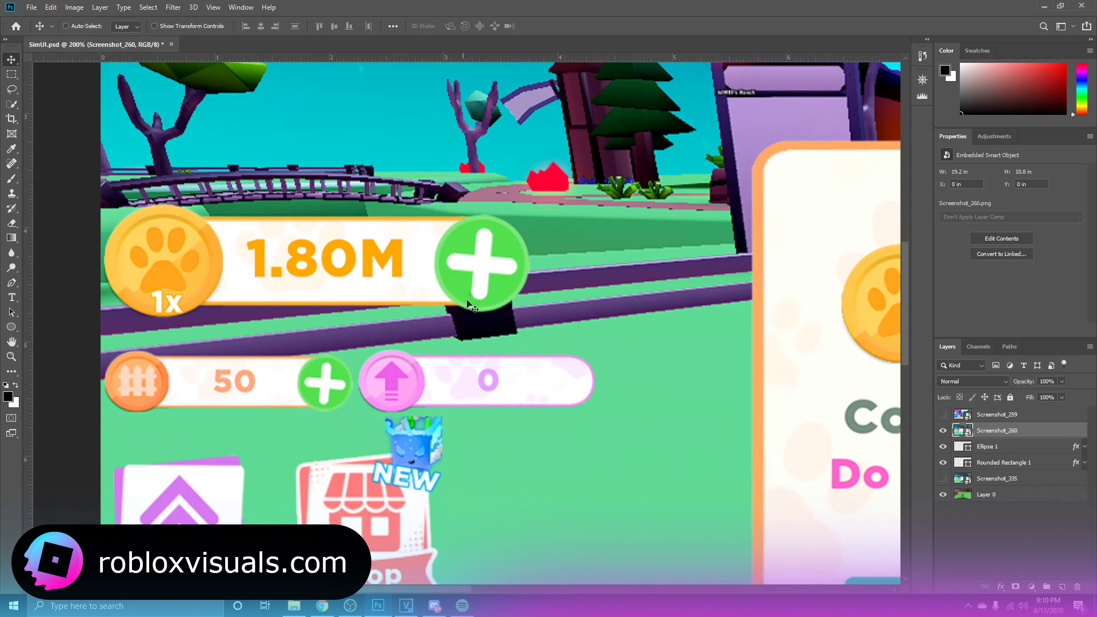
Hide the Screenshot_260 reference and zoom out to view the bar
left_click(944, 430)
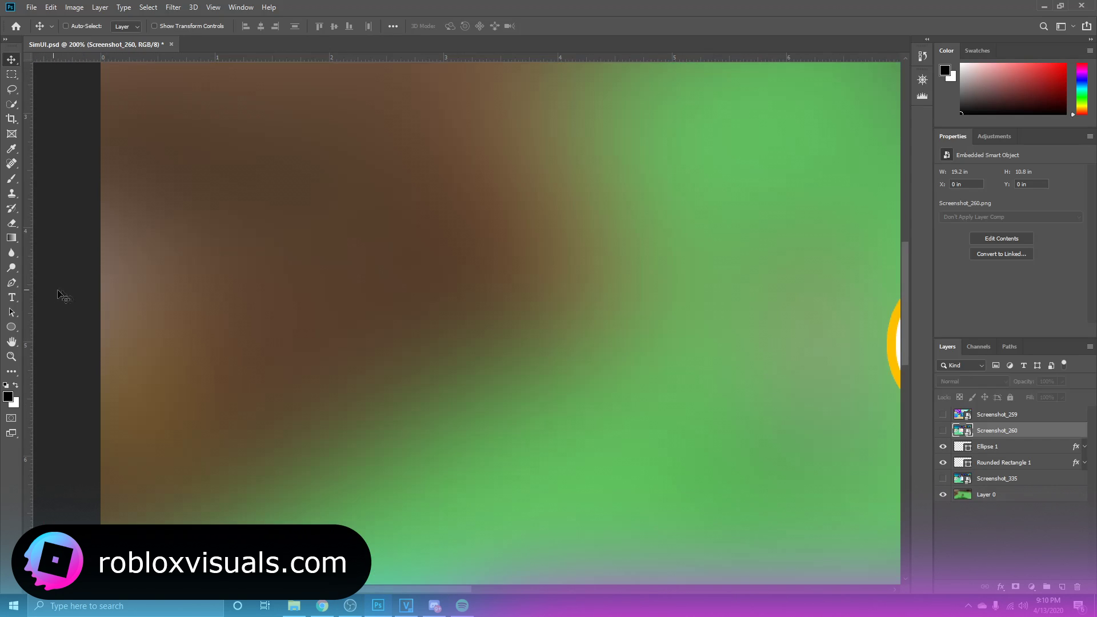
key("ctrl+minus")
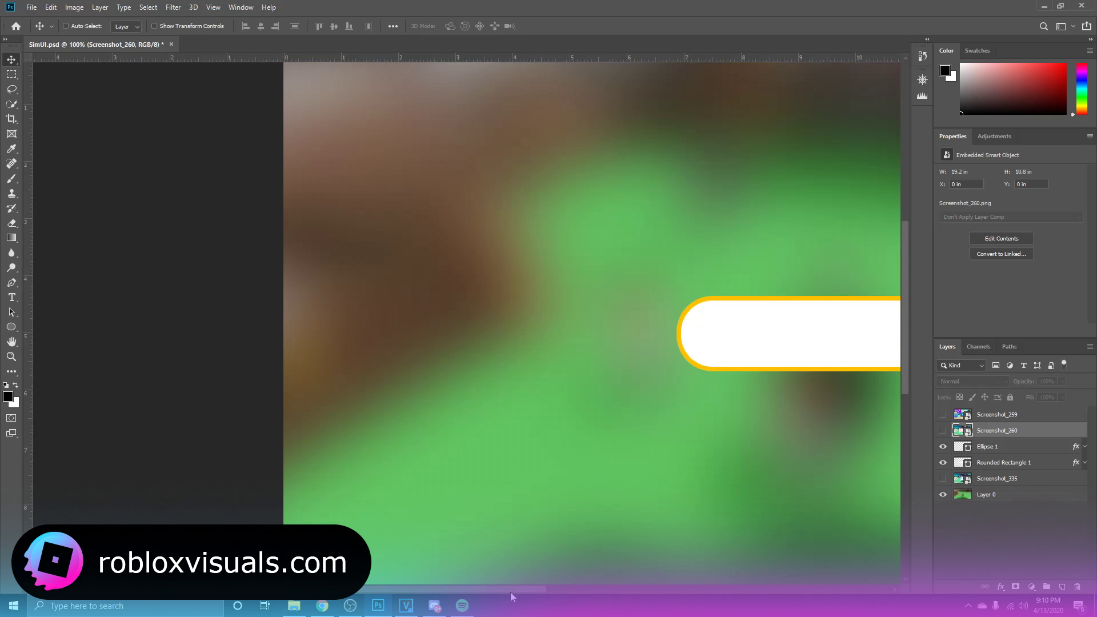
left_click_drag(511, 592, 605, 587)
Draw a thin white rounded bar across the green circle on a new layer
left_click(6, 328)
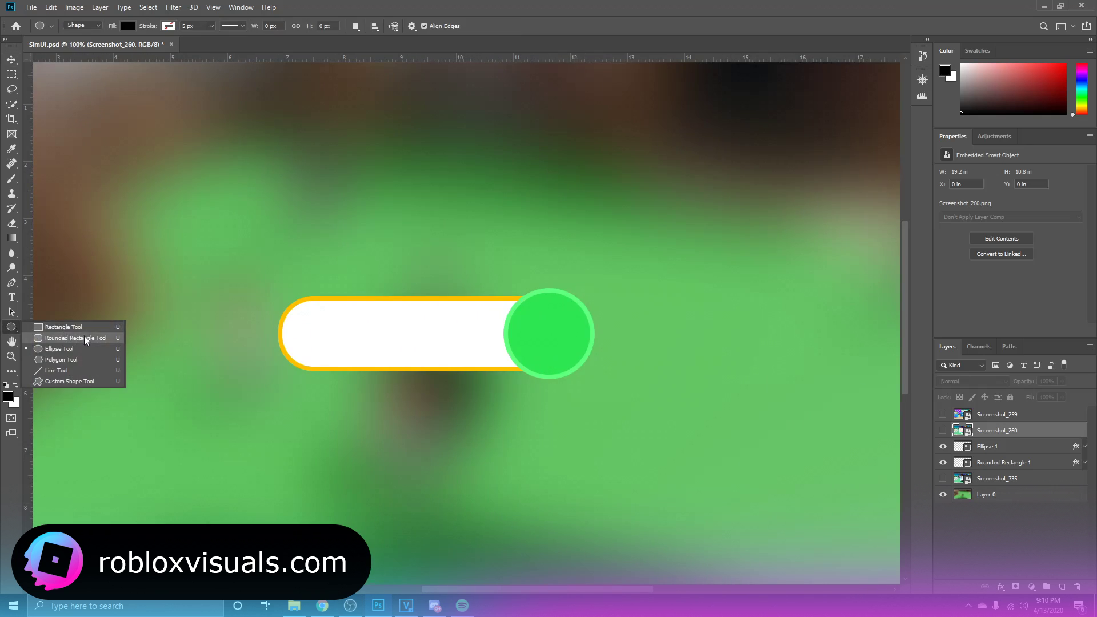
left_click(86, 340)
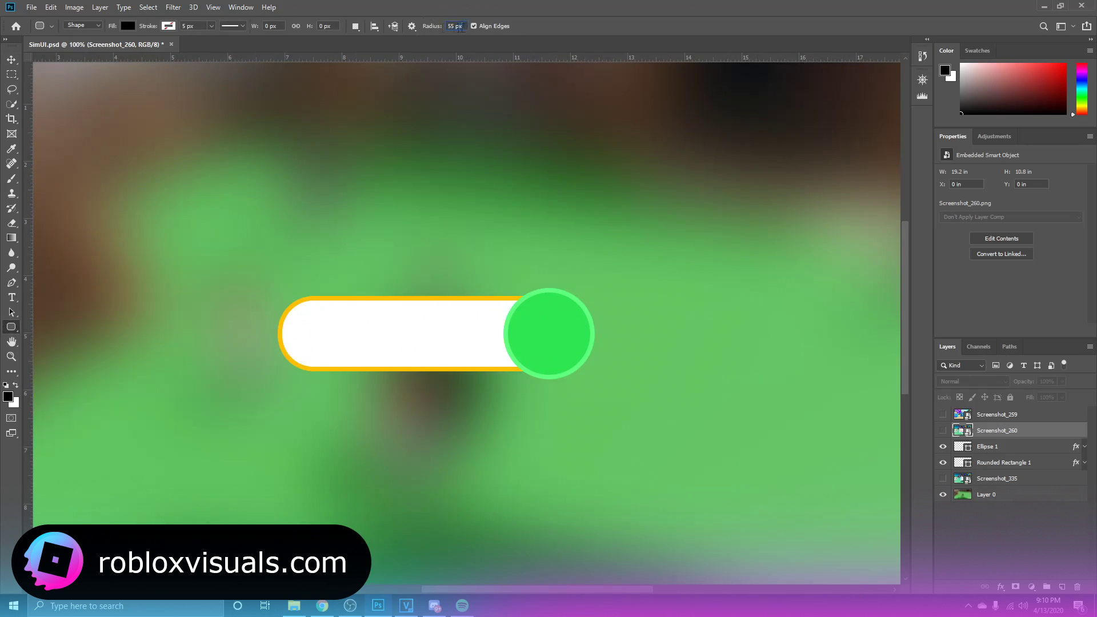
double_click(458, 26)
left_click(463, 26)
left_click(1063, 587)
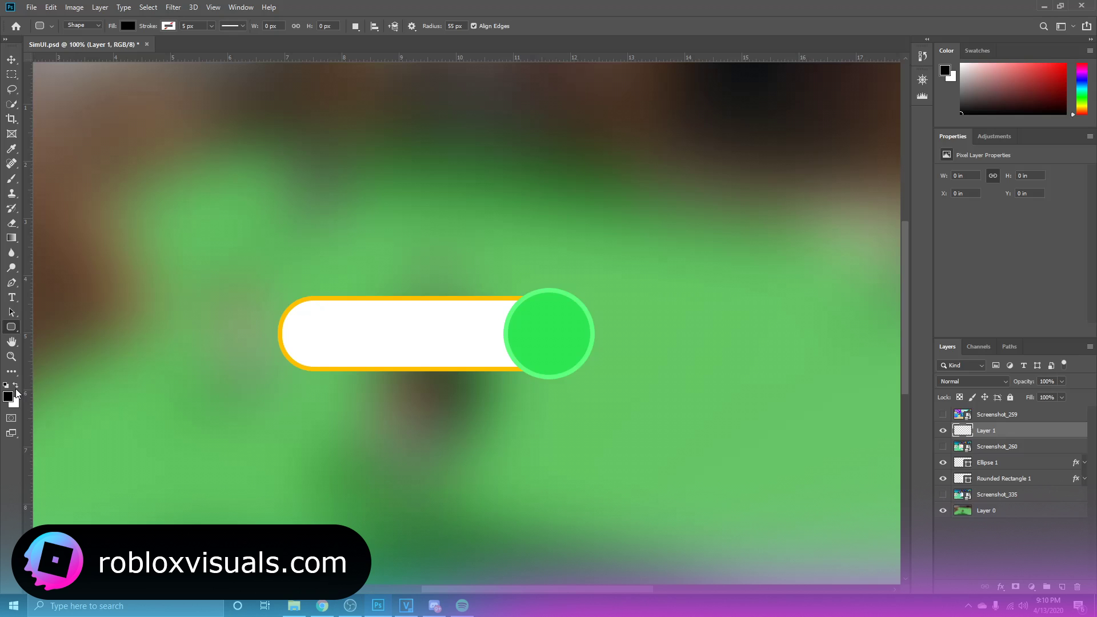
left_click(16, 386)
left_click_drag(514, 327, 586, 335)
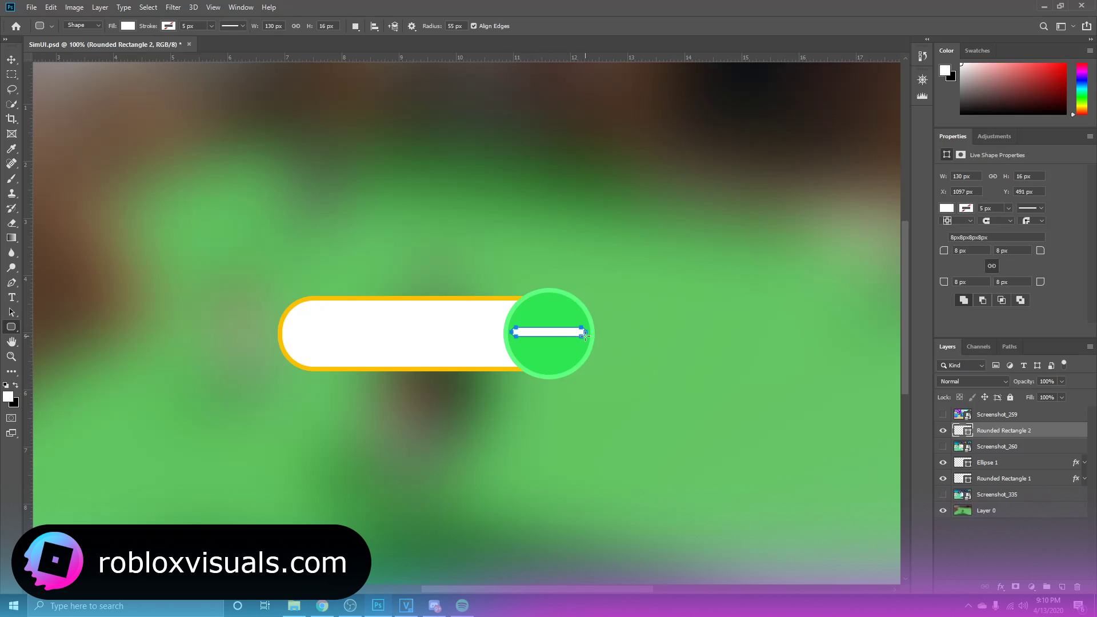
key("Return")
key("v")
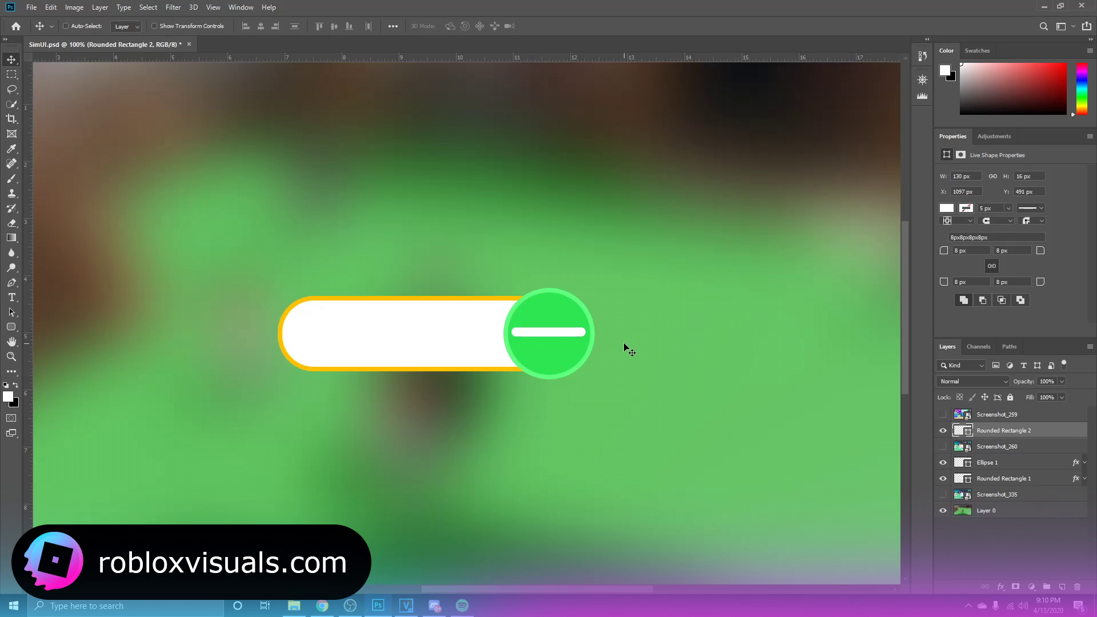
key("Down")
key("Down")
Duplicate the white bar and rotate the copy 90° clockwise to form a plus
key("ctrl+j")
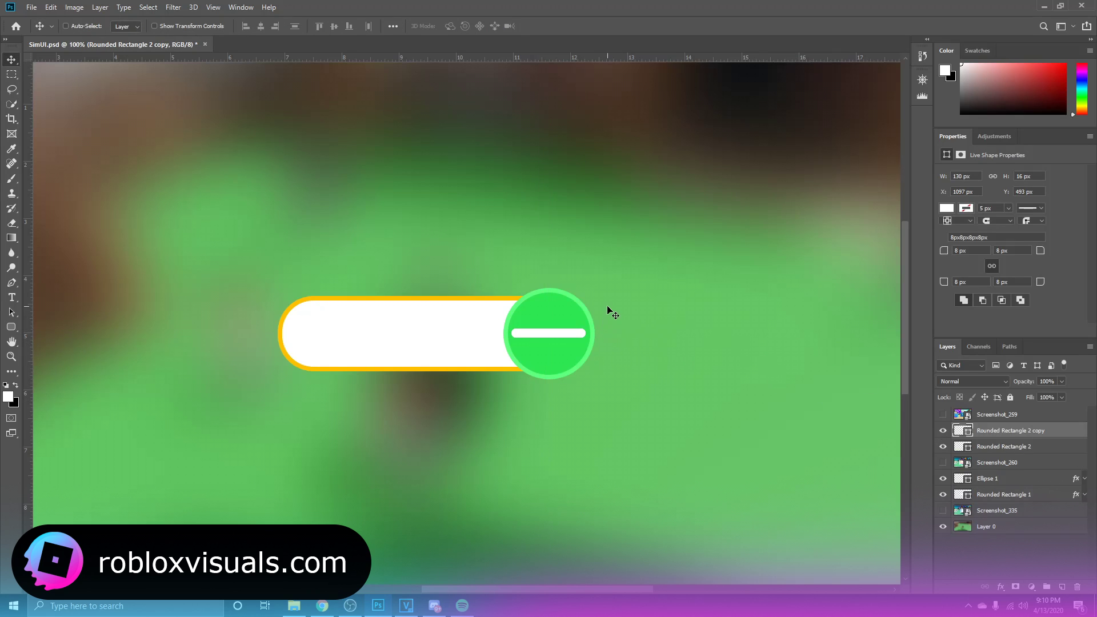
key("ctrl+t")
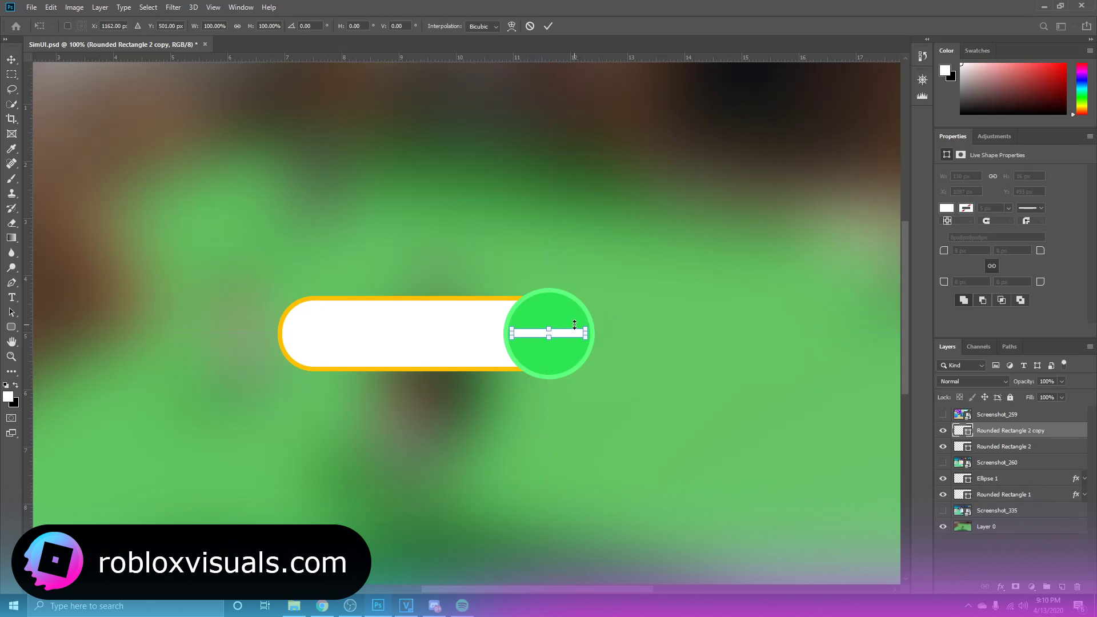
right_click(573, 334)
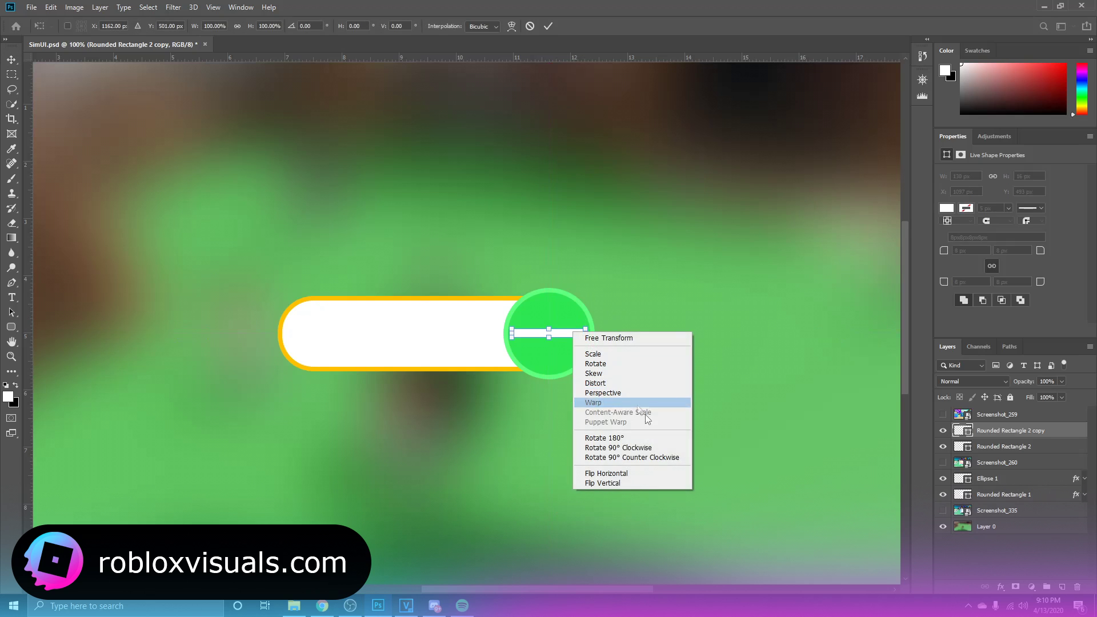
left_click(627, 450)
key("Return")
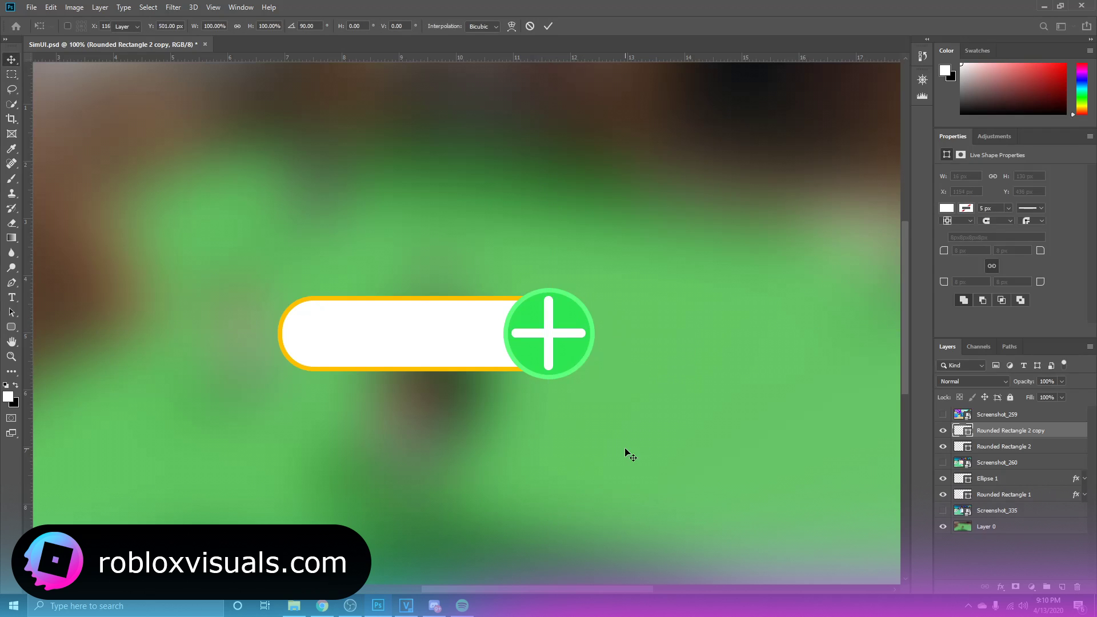
left_click(1016, 450, "shift")
Widen the plus's vertical bar to 23 px and recentre it
key("ctrl+t")
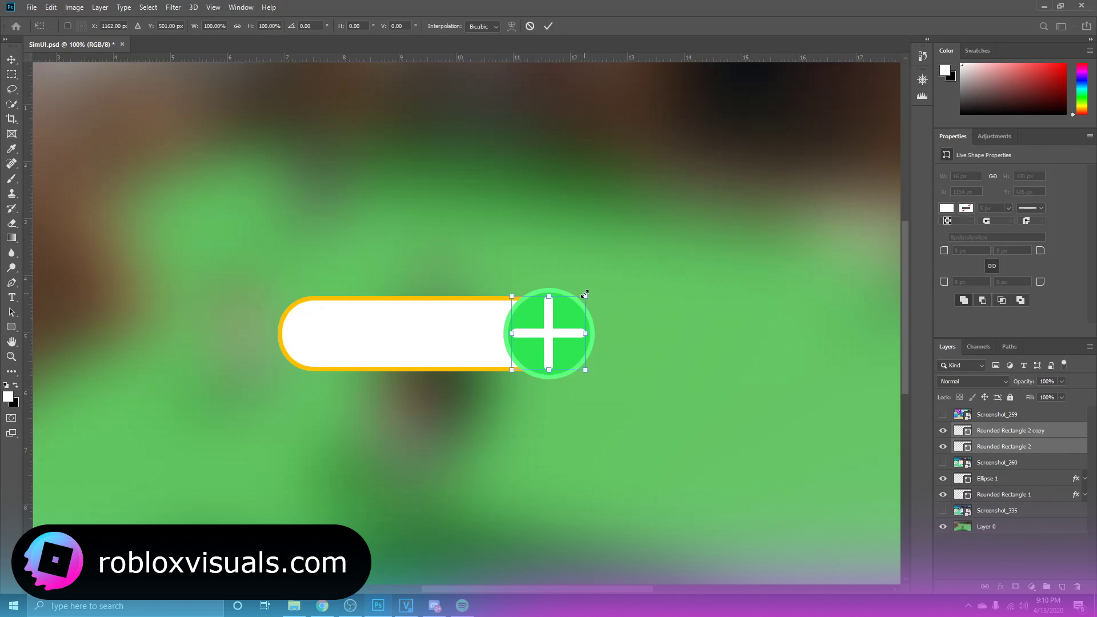
left_click_drag(582, 297, 602, 319)
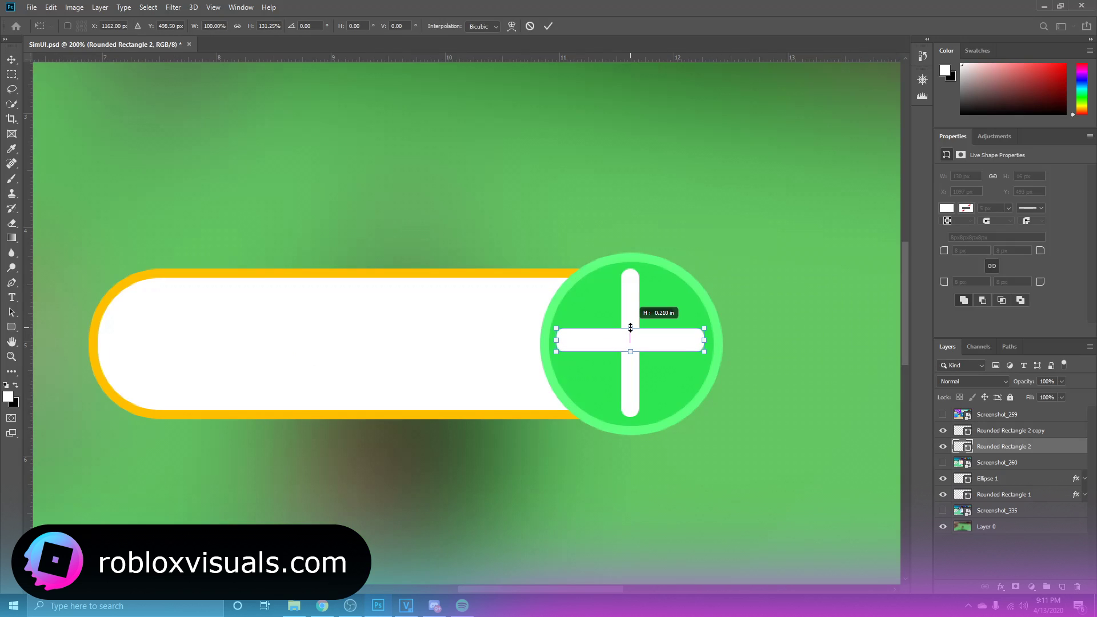
key("Return")
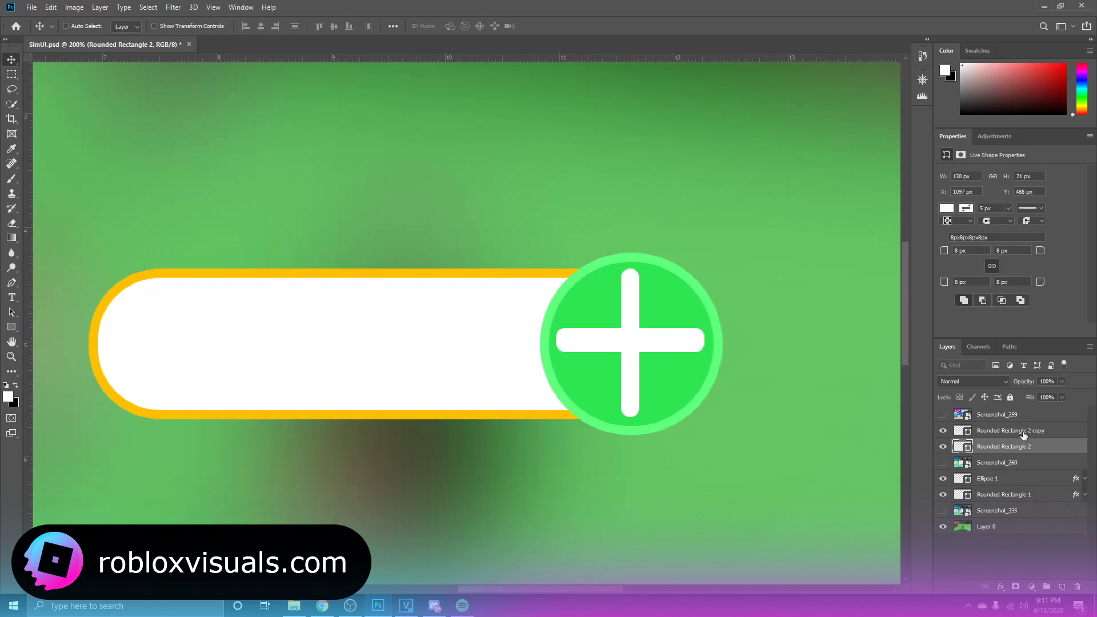
left_click(1024, 435)
key("ctrl+t")
left_click_drag(639, 344, 651, 346)
key("Return")
key("shift+Left")
key("shift+Right")
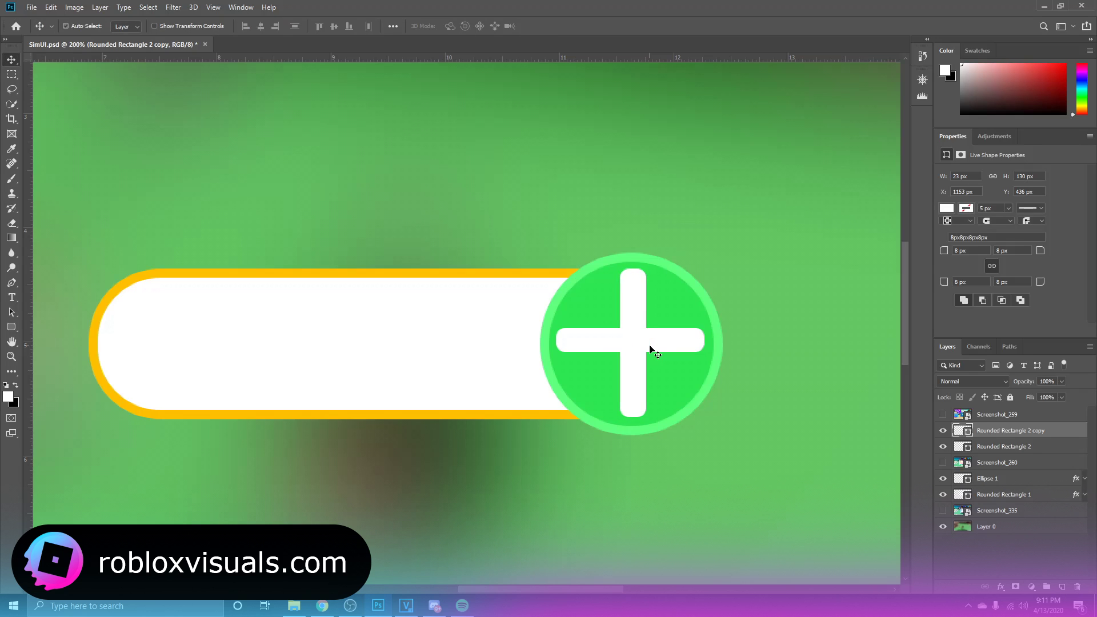
Select both plus bars and zoom out to see the whole canvas
left_click(651, 350, "shift")
key("ctrl+minus")
key("ctrl+minus")
key("ctrl+minus")
key("ctrl+t")
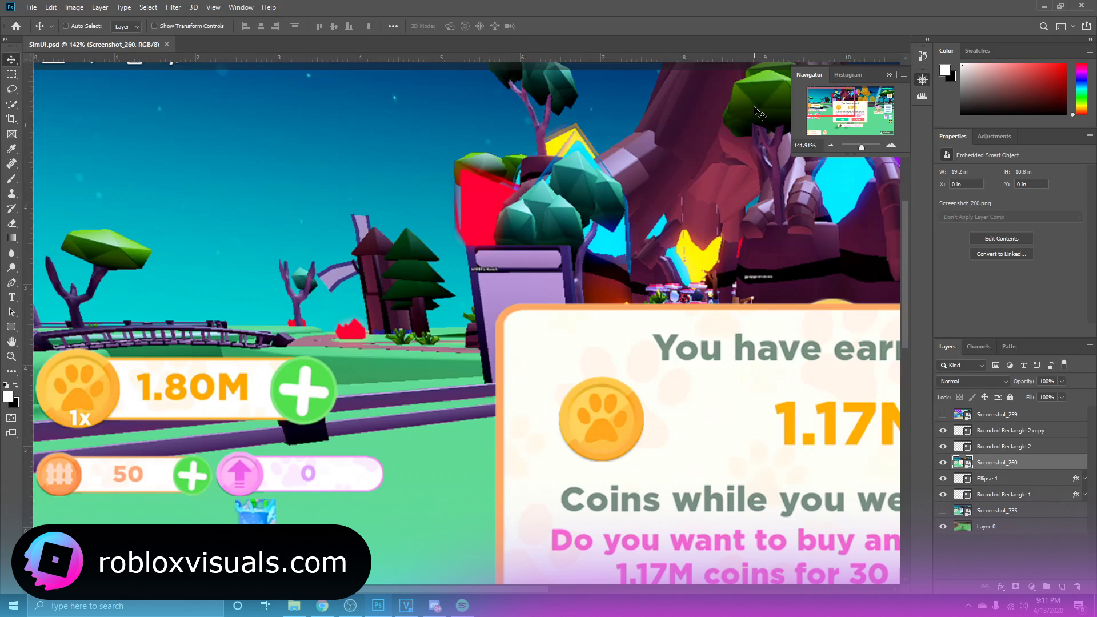
Draw a large 272 px circle for the coin, position it, and save the document
scroll(681, 421, "down", 3)
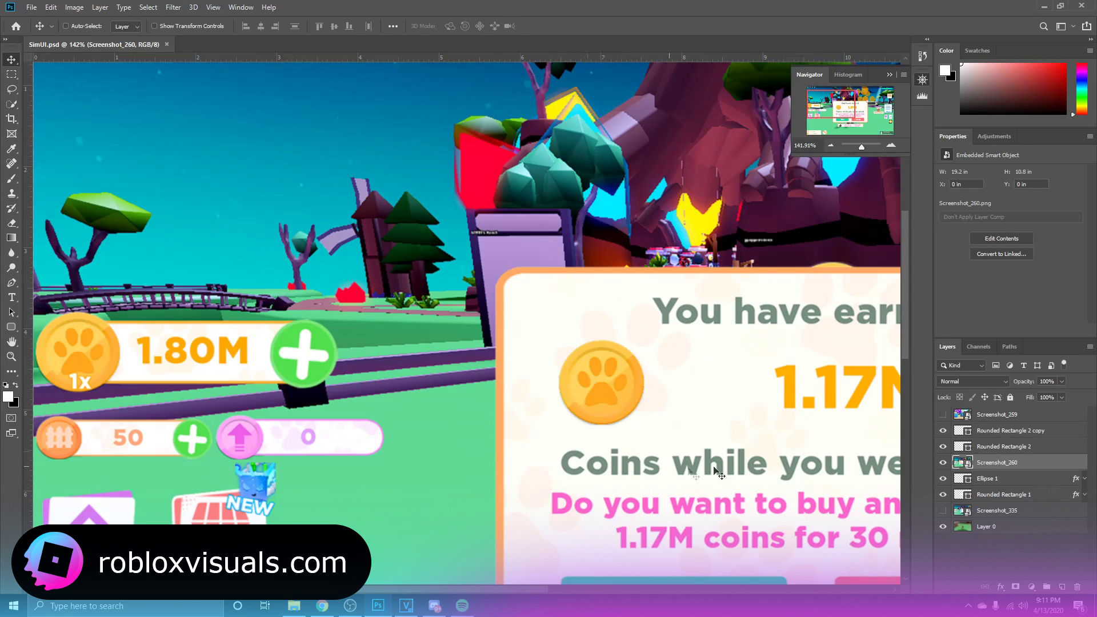
right_click(11, 327)
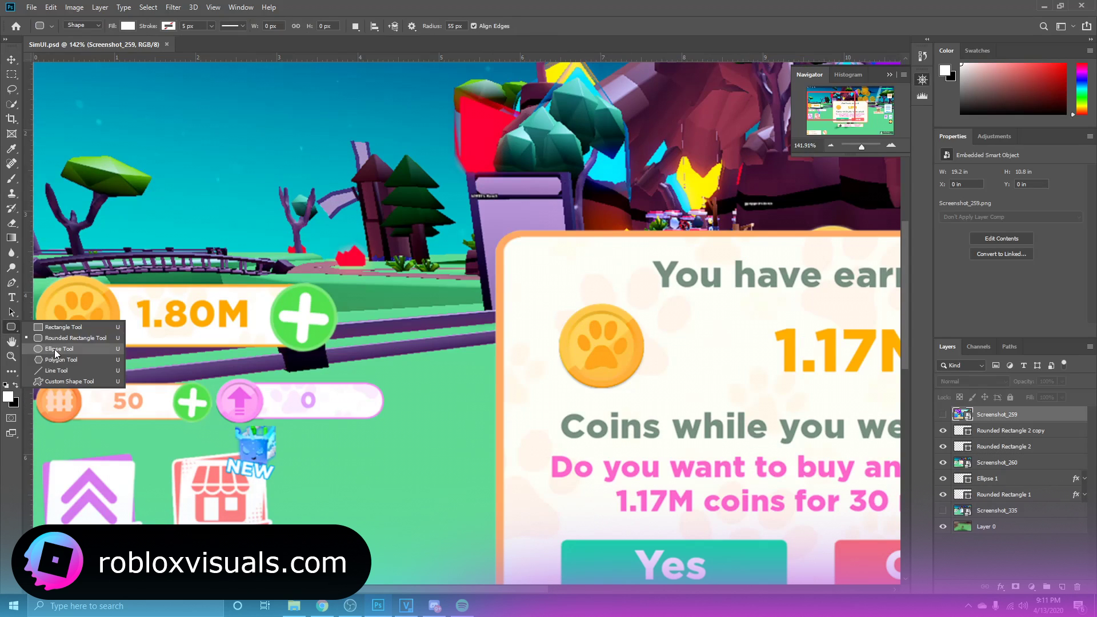
left_click(62, 350)
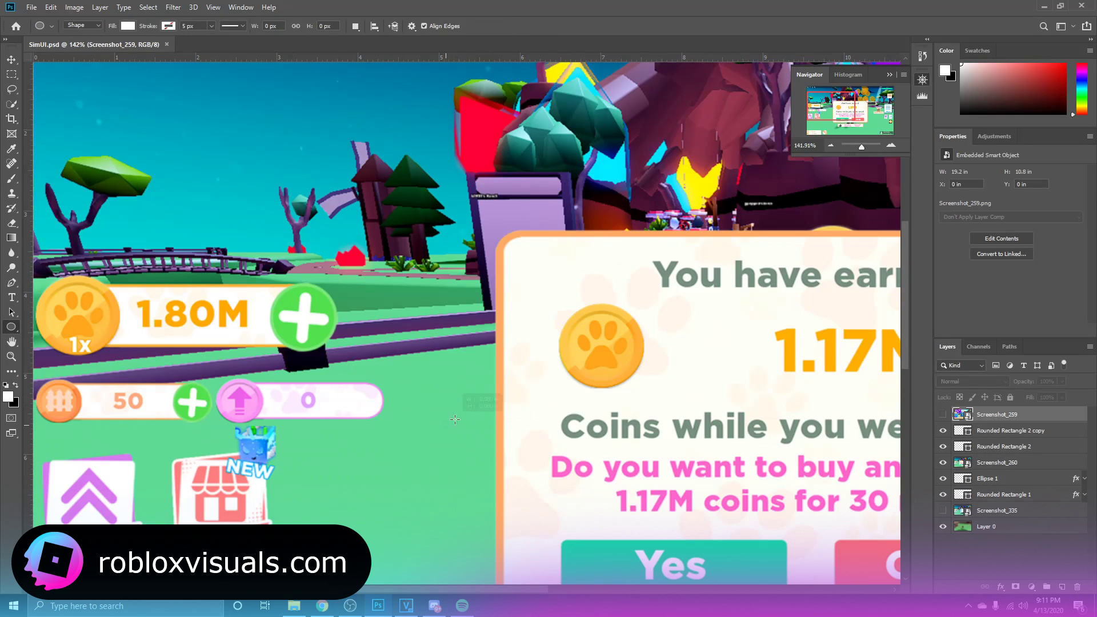
left_click_drag(455, 419, 556, 257)
key("v")
left_click_drag(547, 392, 480, 436)
scroll(515, 427, "down", 2)
key("ctrl+s")
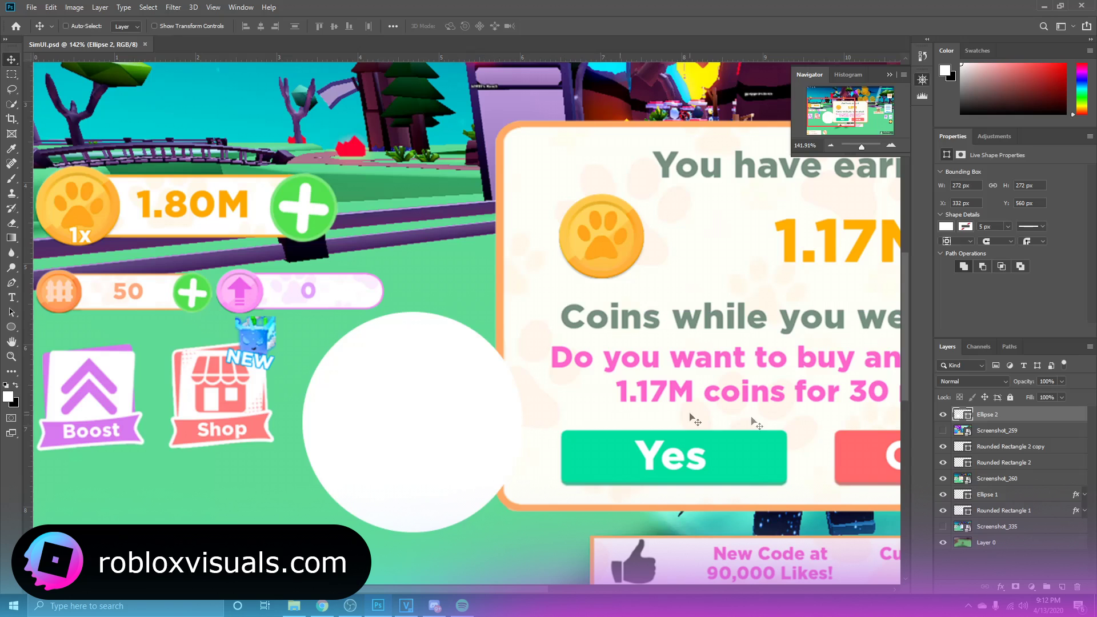
Fill the circle with the reference's orange ffc247 and duplicate it as Ellipse 2 copy
double_click(964, 416)
left_click_drag(786, 324, 742, 345)
left_click(632, 246)
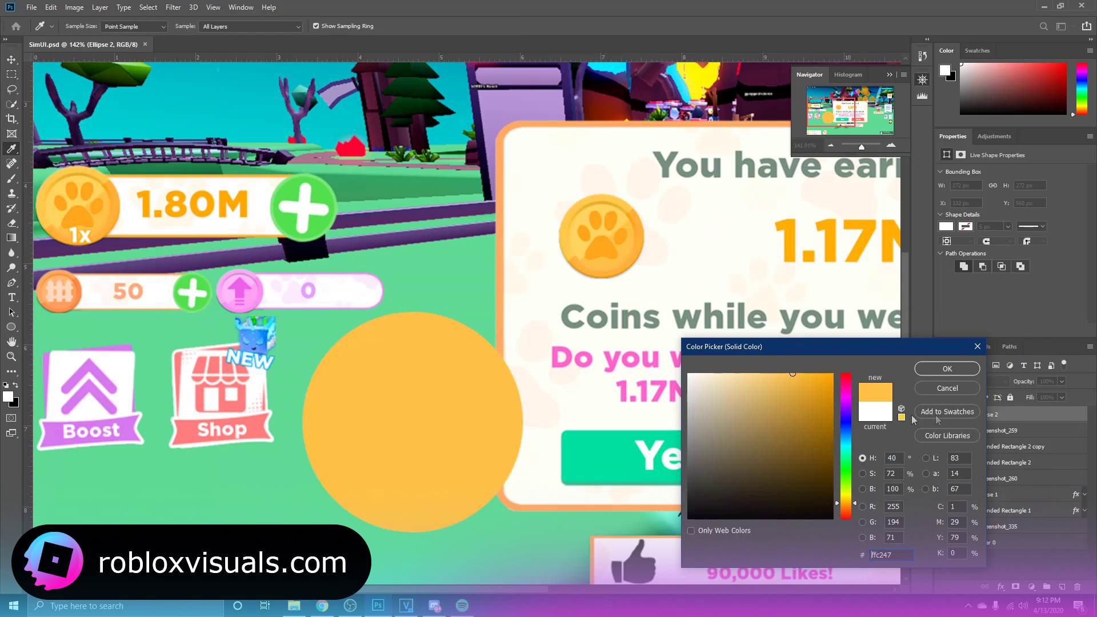
left_click(942, 374)
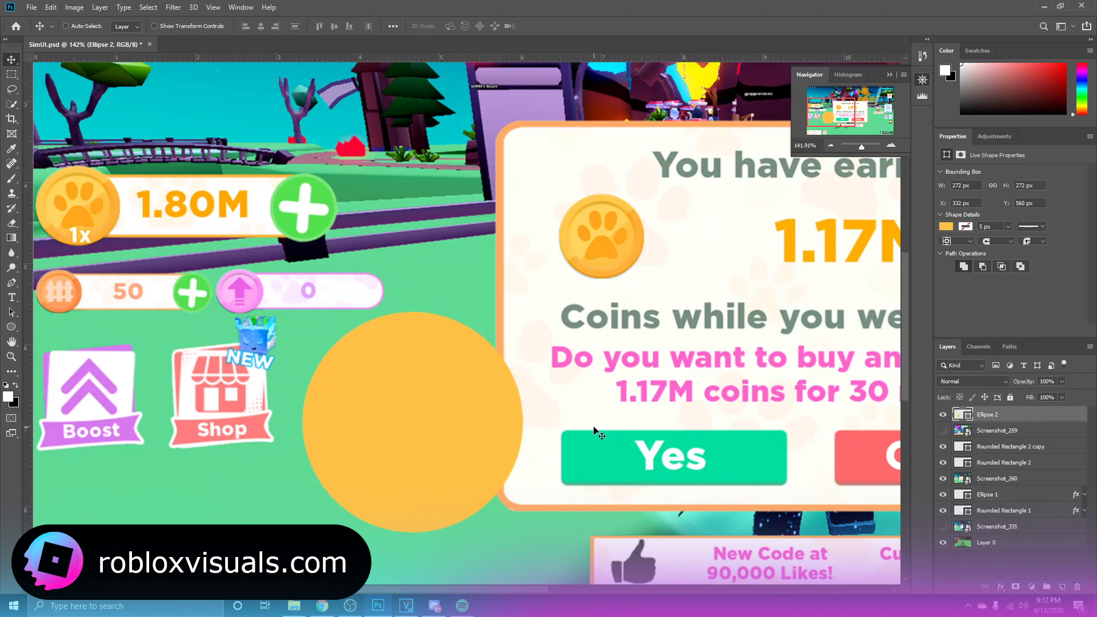
key("ctrl+j")
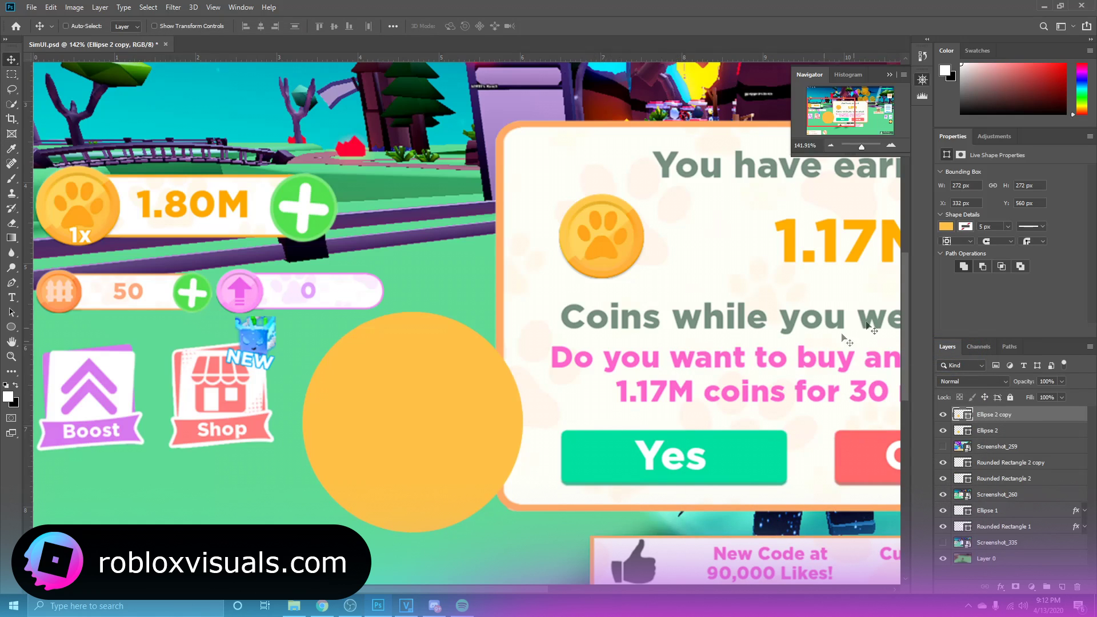
Set Ellipse 2 copy to no fill with a solid white 15 px stroke
left_click(10, 329)
left_click(128, 26)
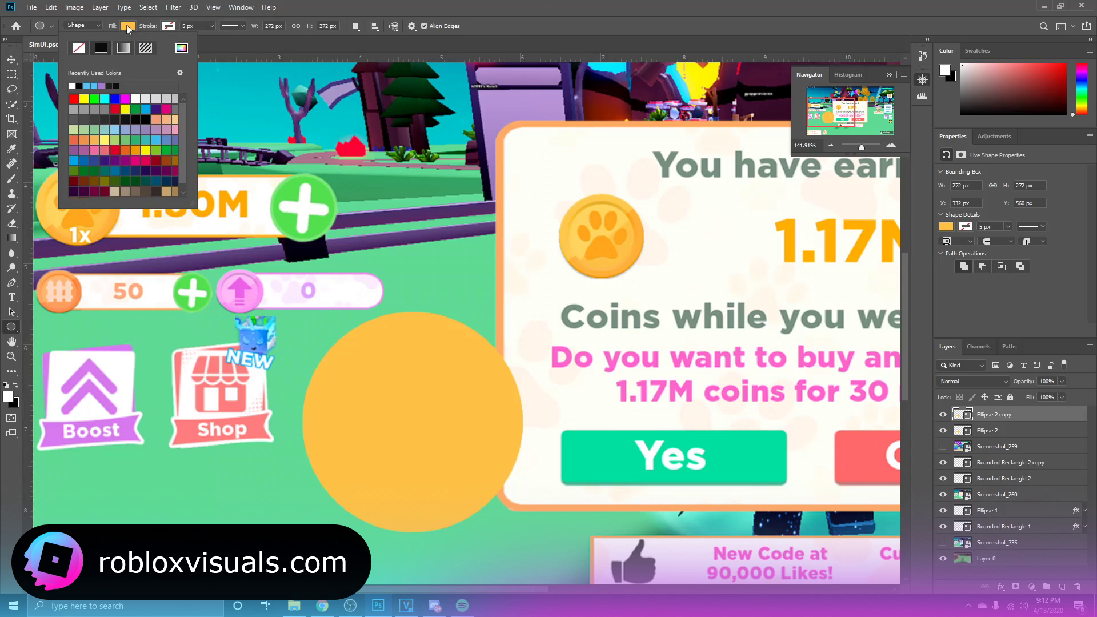
left_click(79, 49)
left_click(166, 27)
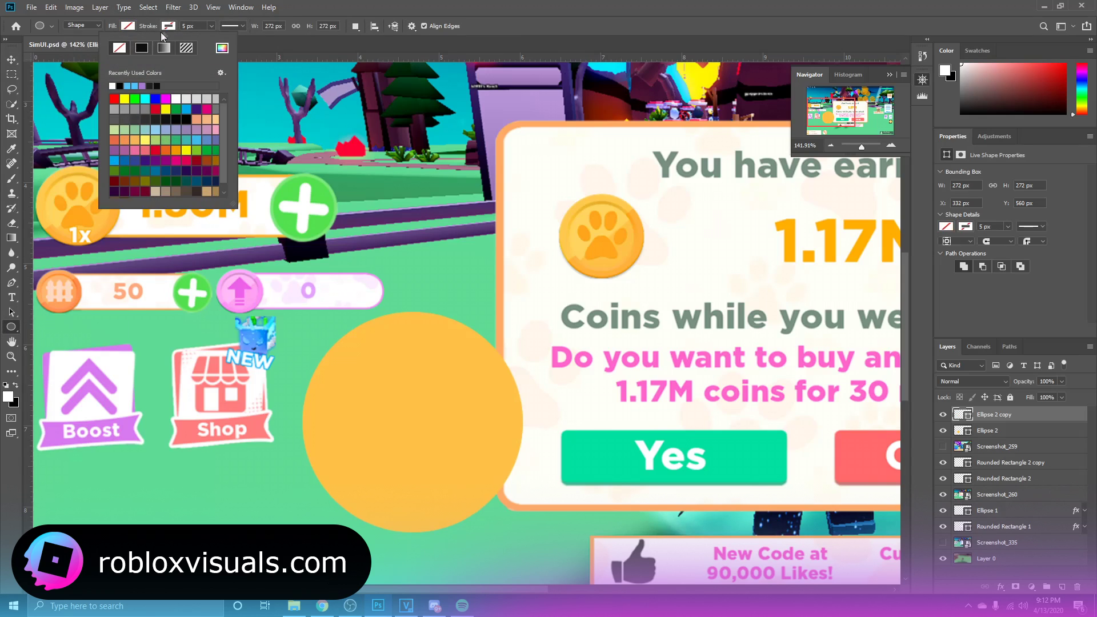
left_click(141, 48)
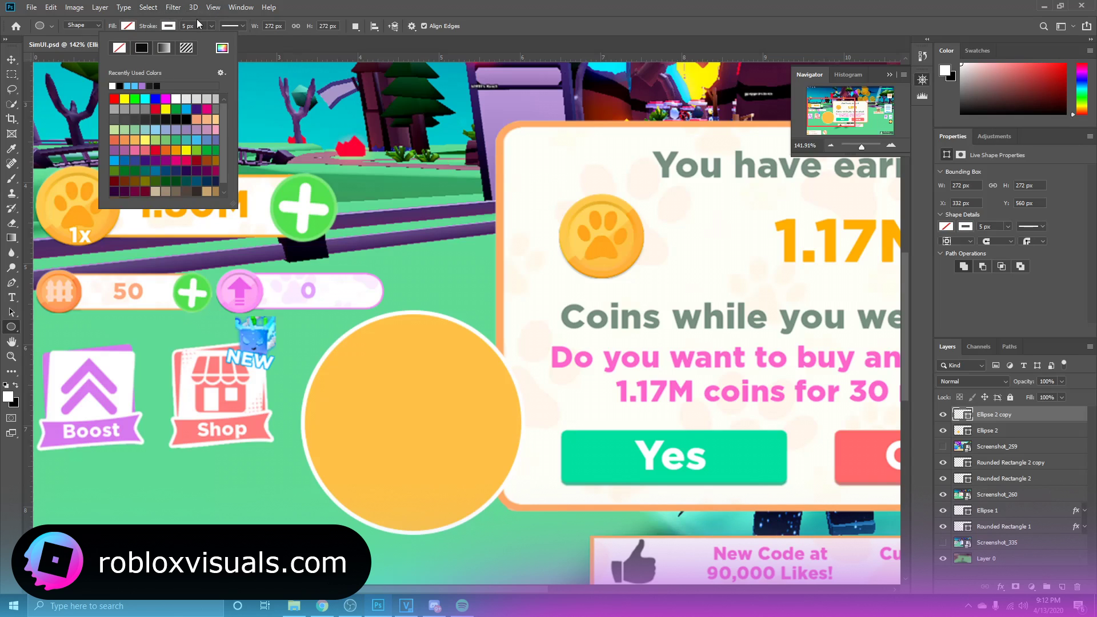
key("Return")
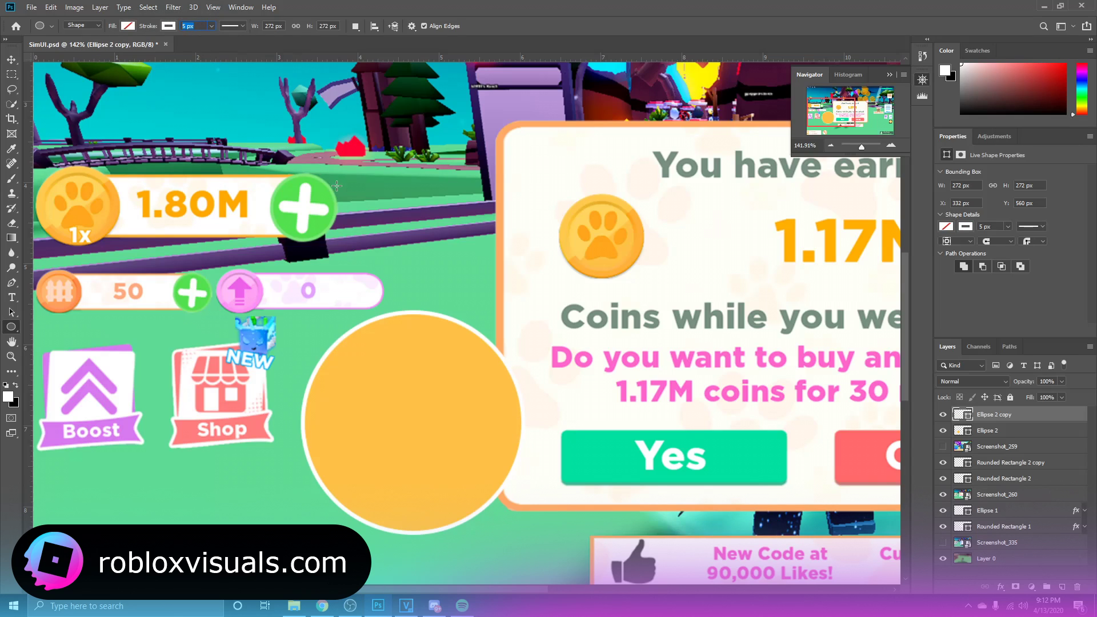
type("15")
key("Return")
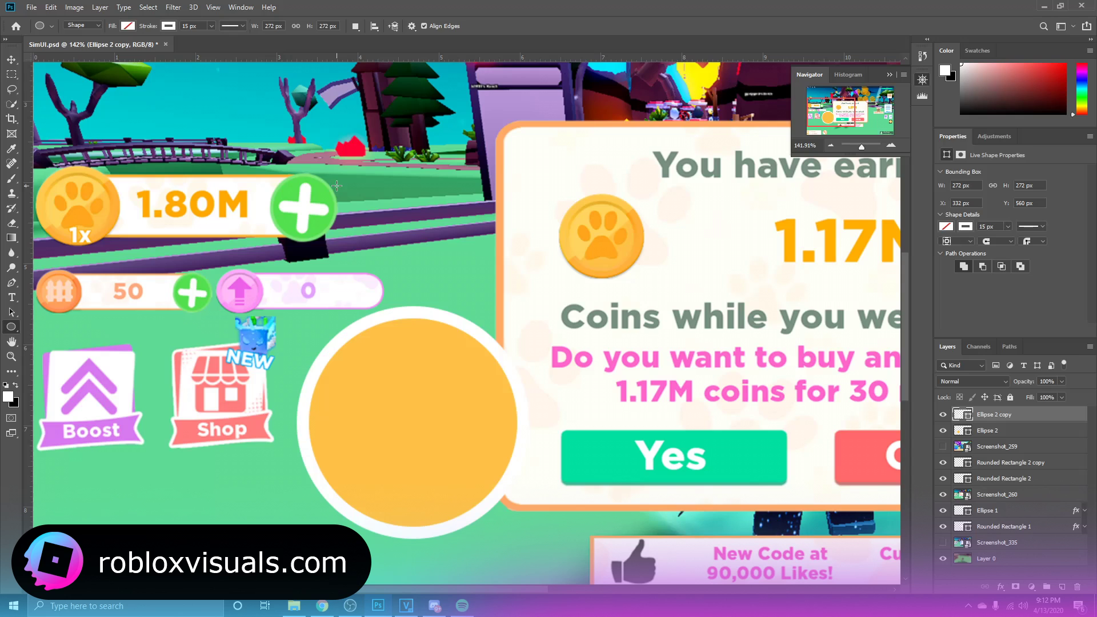
left_click(11, 59)
right_click(1061, 416)
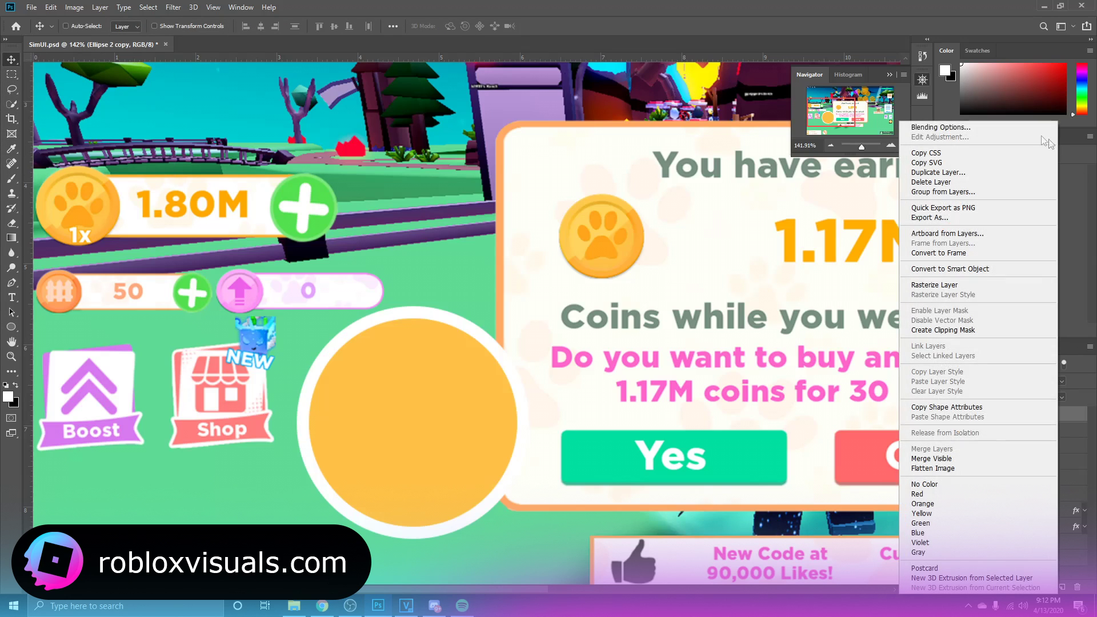
Add a Color Overlay to Ellipse 2 copy using the coin's sampled orange #ffc247
left_click(943, 128)
left_click_drag(674, 180, 712, 178)
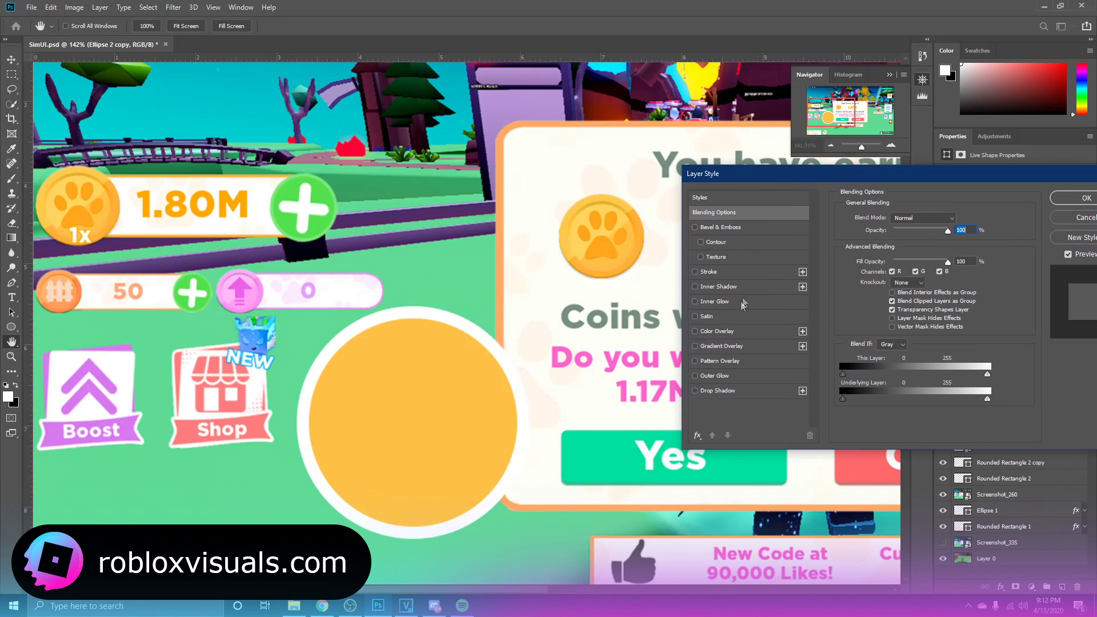
left_click(716, 331)
left_click(958, 221)
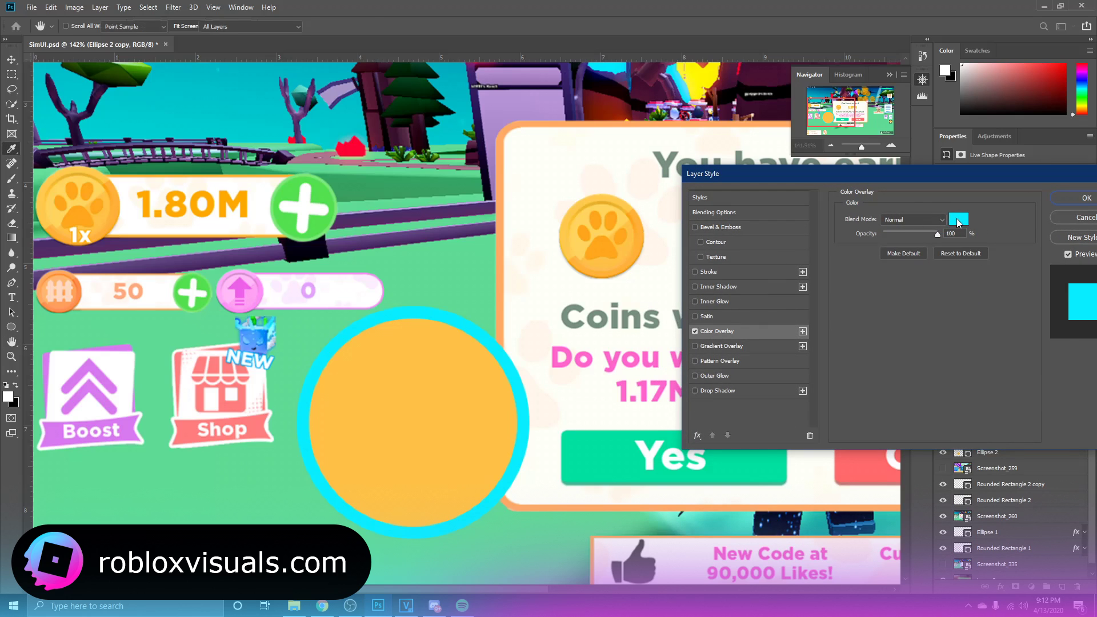
left_click(454, 380)
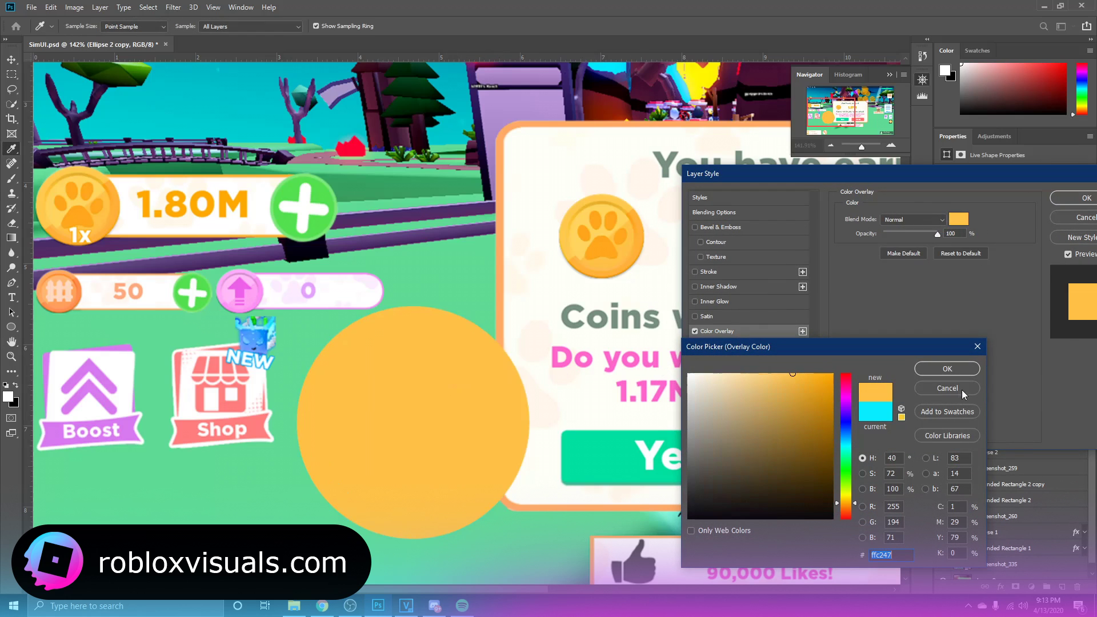
left_click(948, 370)
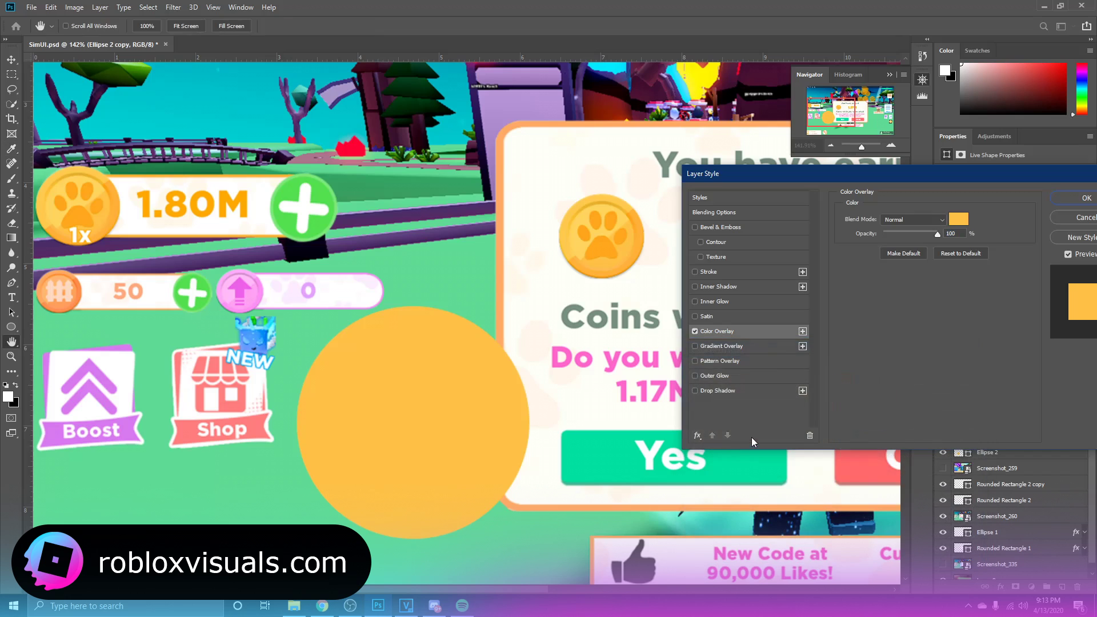
Add a hard Drop Shadow to the ring, Spread 100% and Size 0, in dark gold b68118
left_click(731, 392)
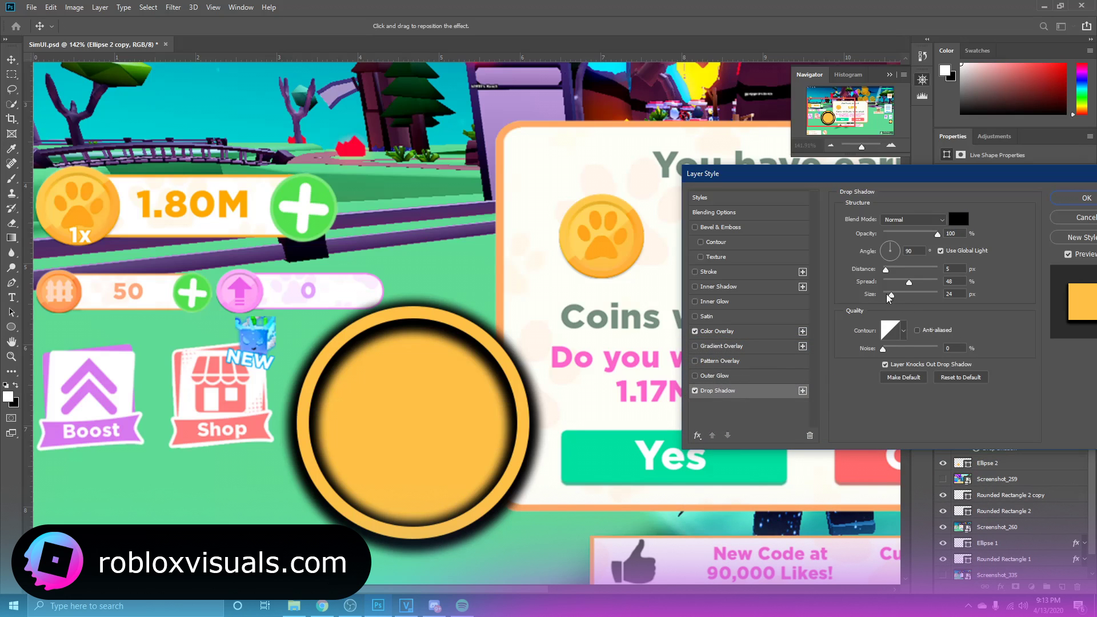
mouse_move(908, 283)
left_mouse_down()
mouse_move(938, 282)
mouse_move(880, 296)
mouse_move(890, 273)
left_mouse_up()
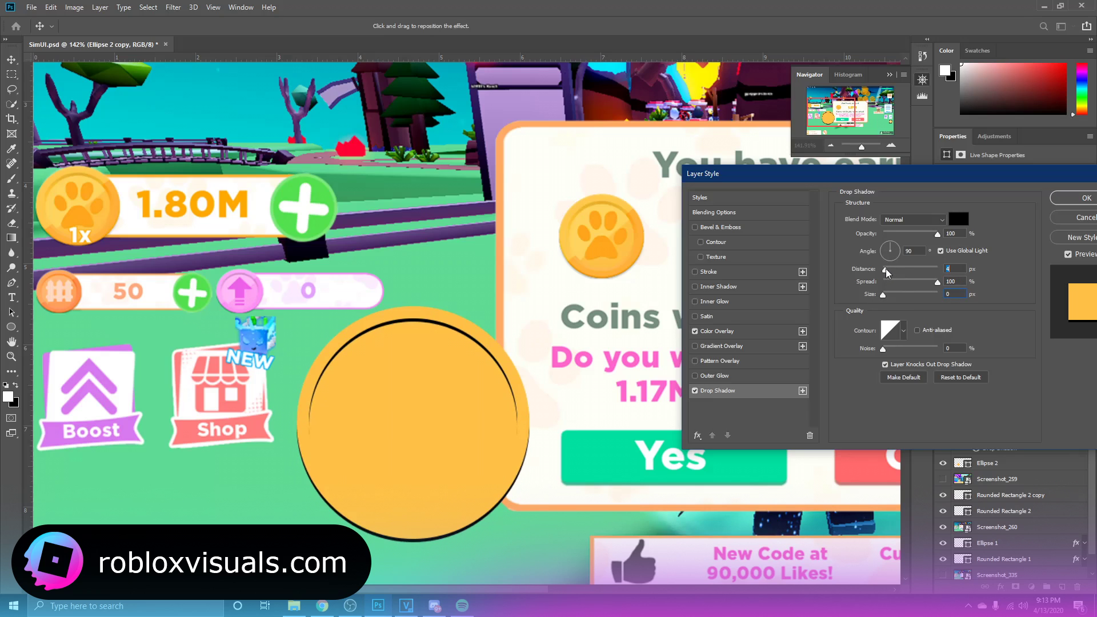
left_click(963, 224)
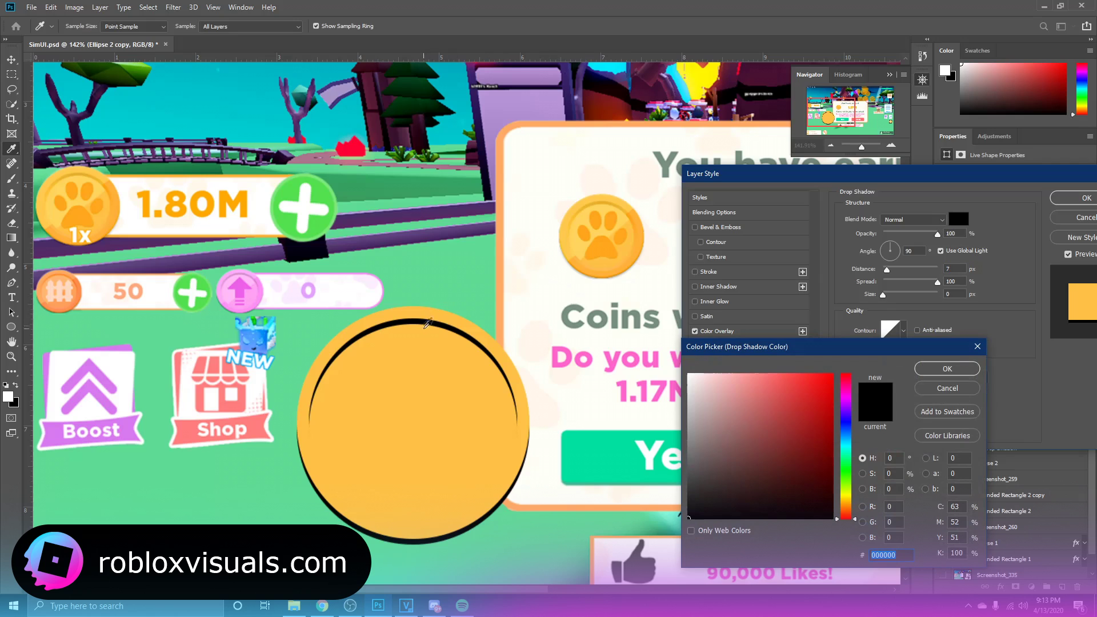
left_click(596, 201)
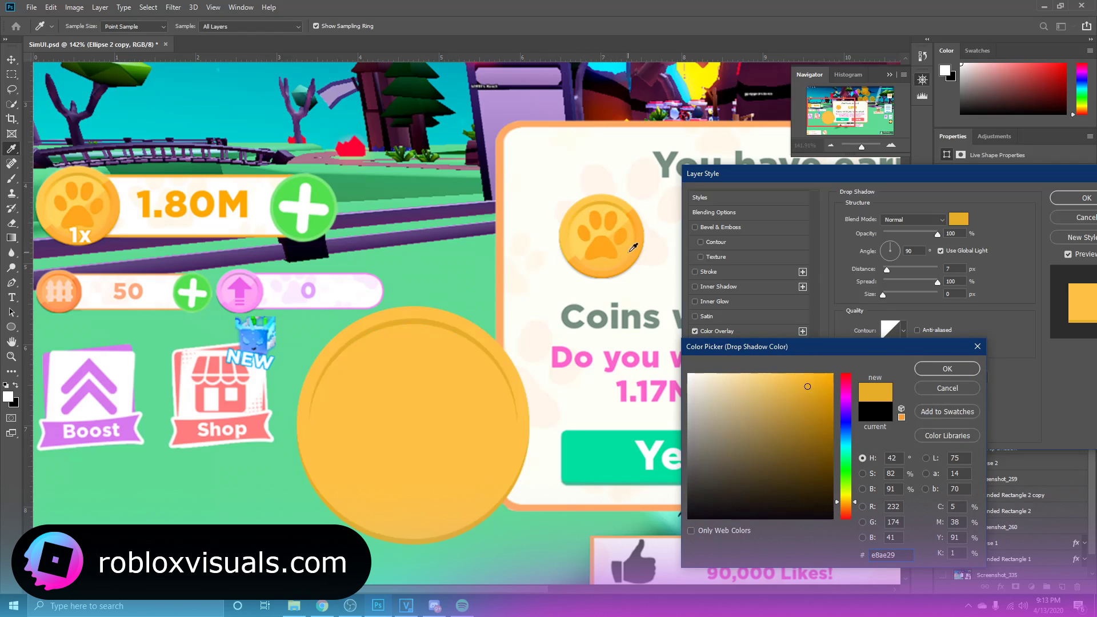
type("c8b88a")
key("ctrl+a")
type("ffffff")
left_click(517, 370)
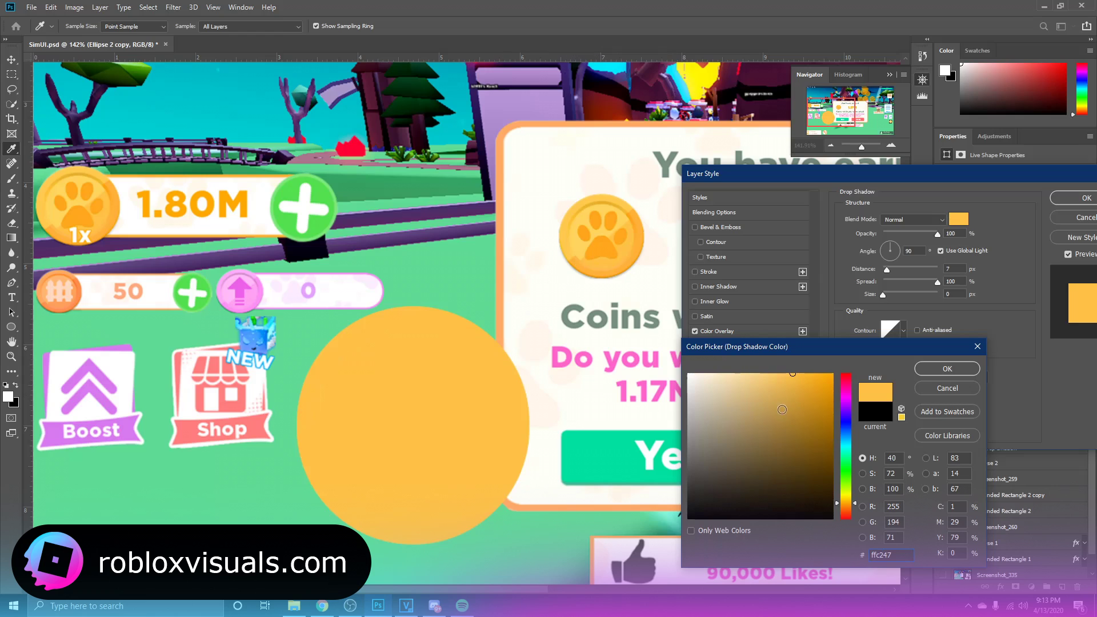
left_click(811, 411)
mouse_move(808, 396)
left_mouse_down()
mouse_move(807, 423)
mouse_move(813, 397)
mouse_move(814, 415)
left_mouse_up()
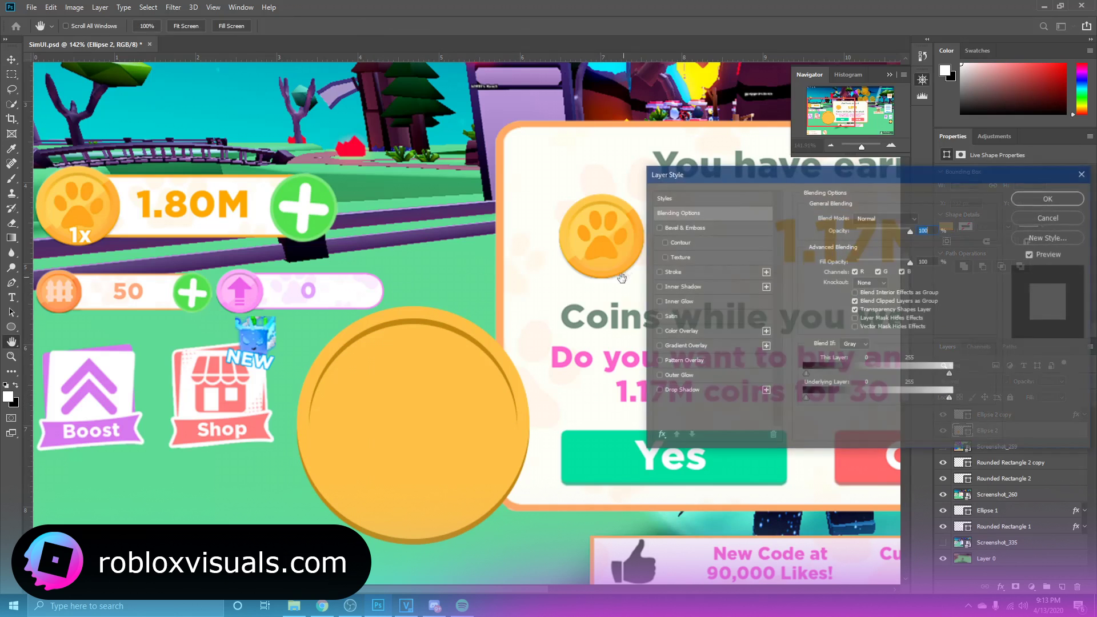
Give Ellipse 2 a 13 px Stroke in dark reddish brown
left_click(677, 273)
left_click_drag(859, 218, 852, 218)
left_click(838, 299)
left_click(452, 324)
mouse_move(823, 443)
left_mouse_down()
mouse_move(806, 455)
mouse_move(804, 426)
left_mouse_up()
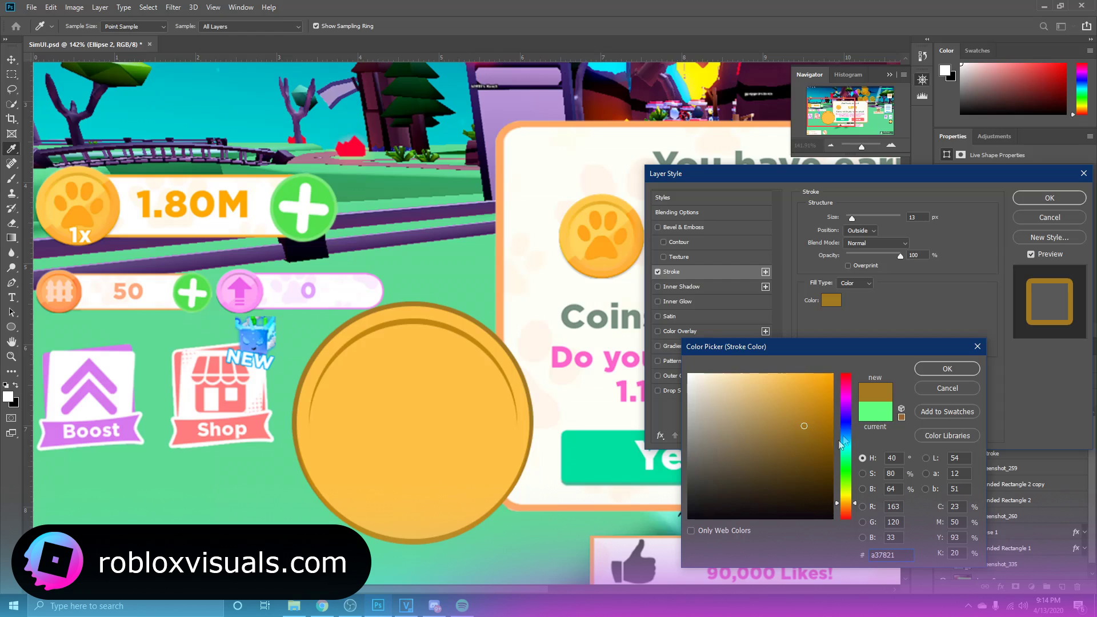
left_click_drag(844, 496, 844, 509)
key("Return")
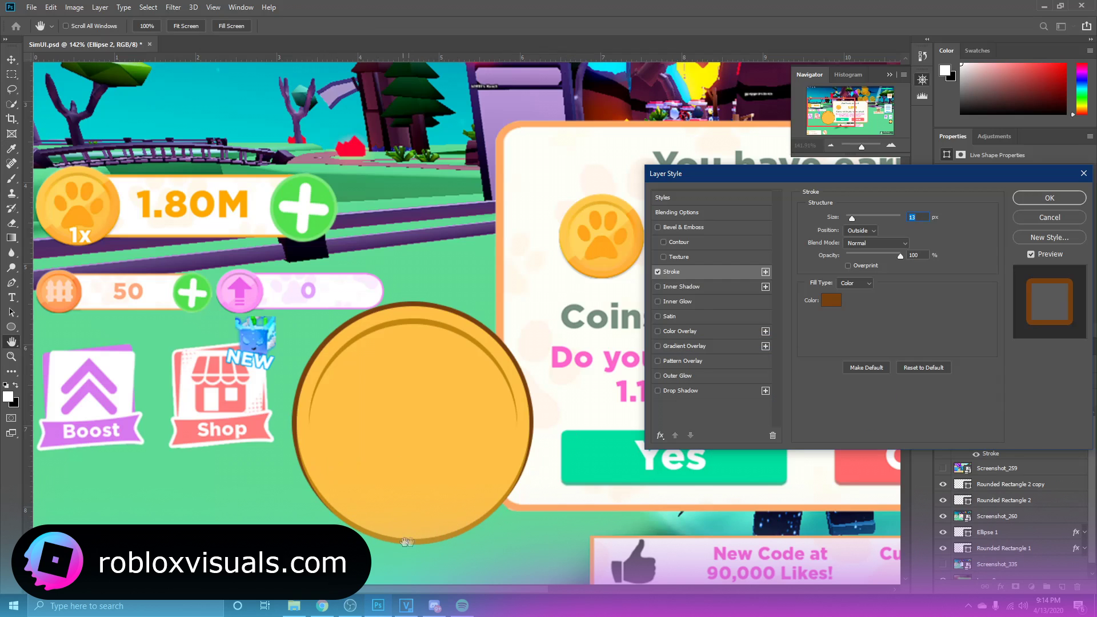
Add a Drop Shadow with Distance 23 to the coin and apply the styles
left_click(659, 391)
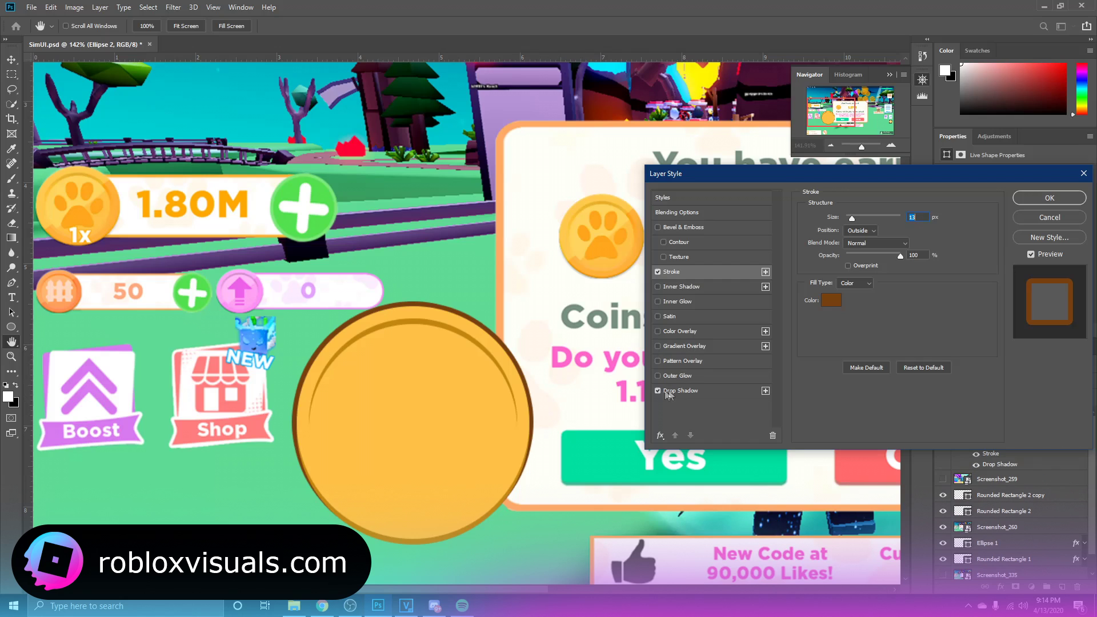
left_click(673, 393)
mouse_move(849, 269)
left_mouse_down()
mouse_move(862, 269)
mouse_move(849, 296)
mouse_move(851, 270)
left_mouse_up()
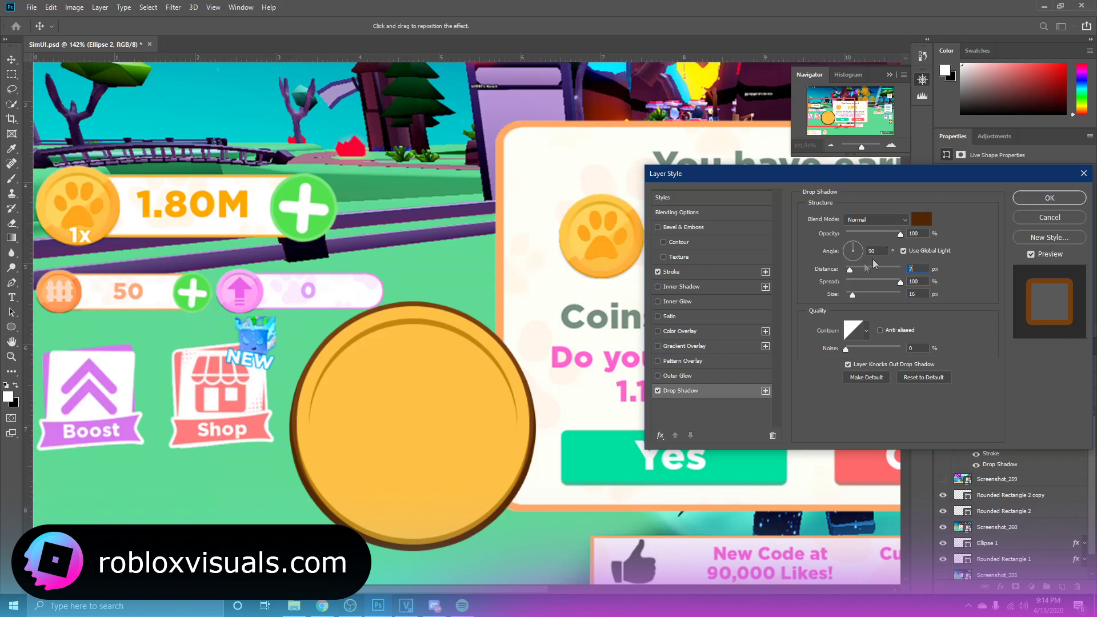
left_click_drag(948, 174, 869, 180)
left_click(970, 204)
Zoom out, collapse Ellipse 2's effects, and select both coin layers for layer options
key("ctrl+minus")
key("ctrl+minus")
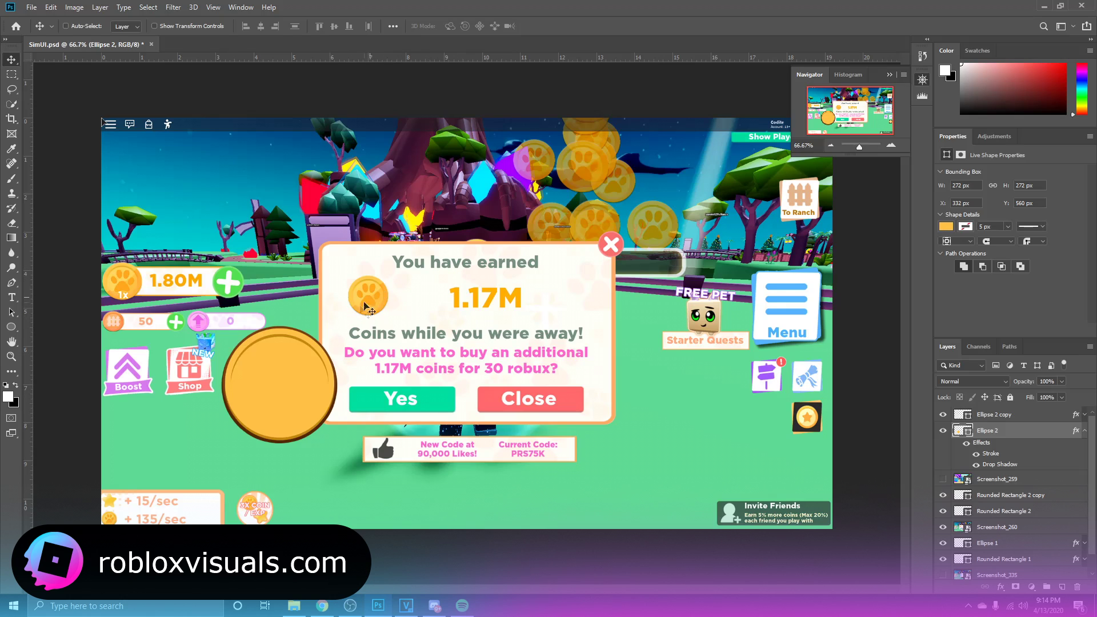
left_click(1083, 433)
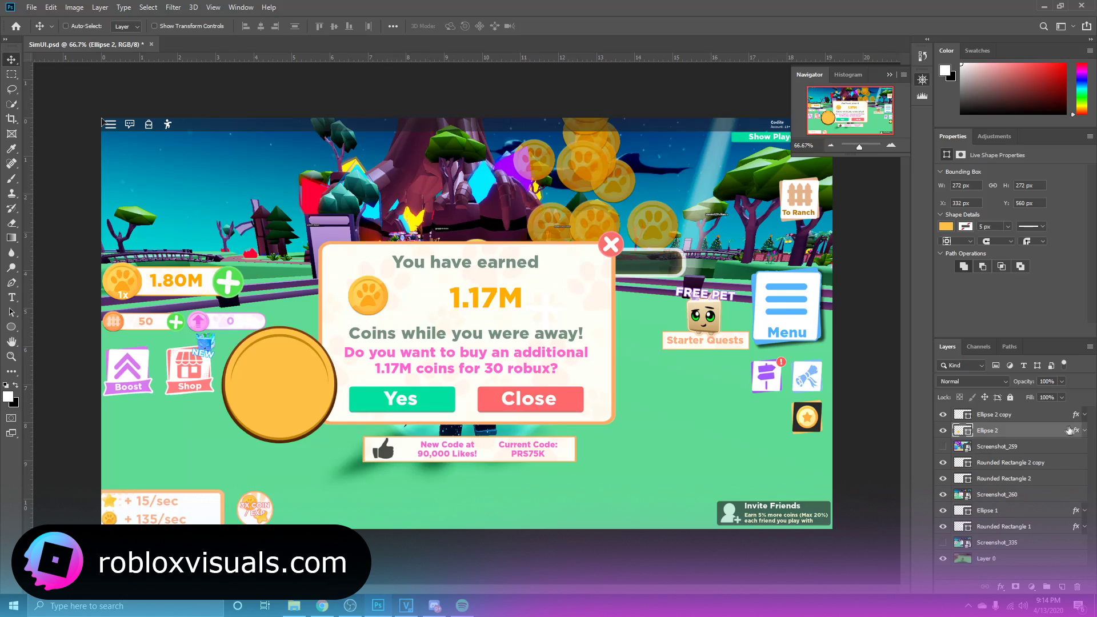
left_click(1036, 416, "shift")
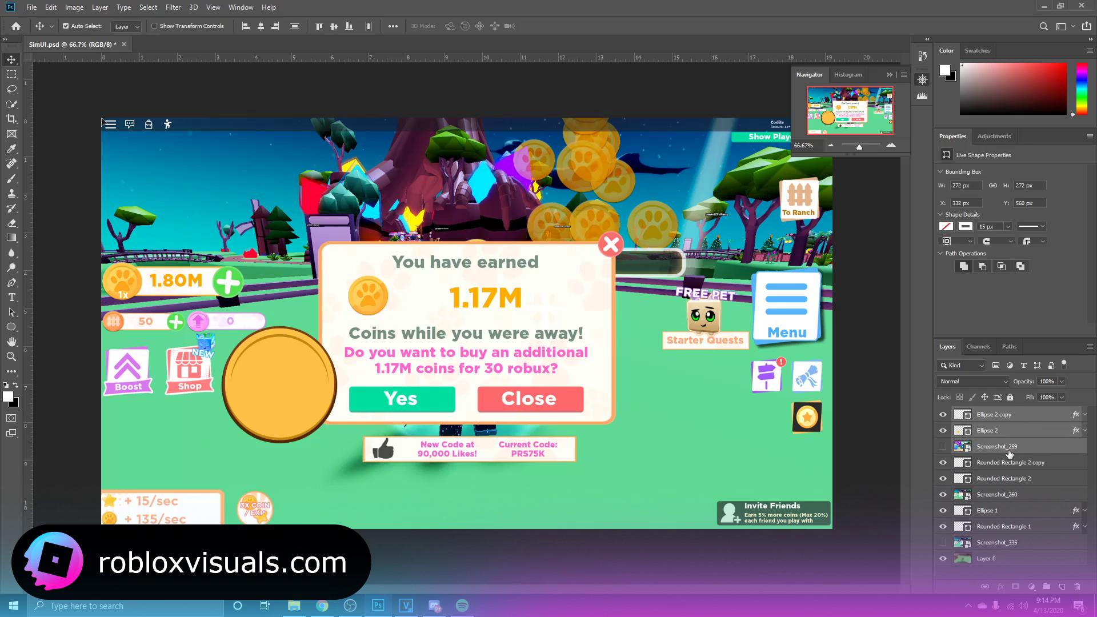
key("ctrl")
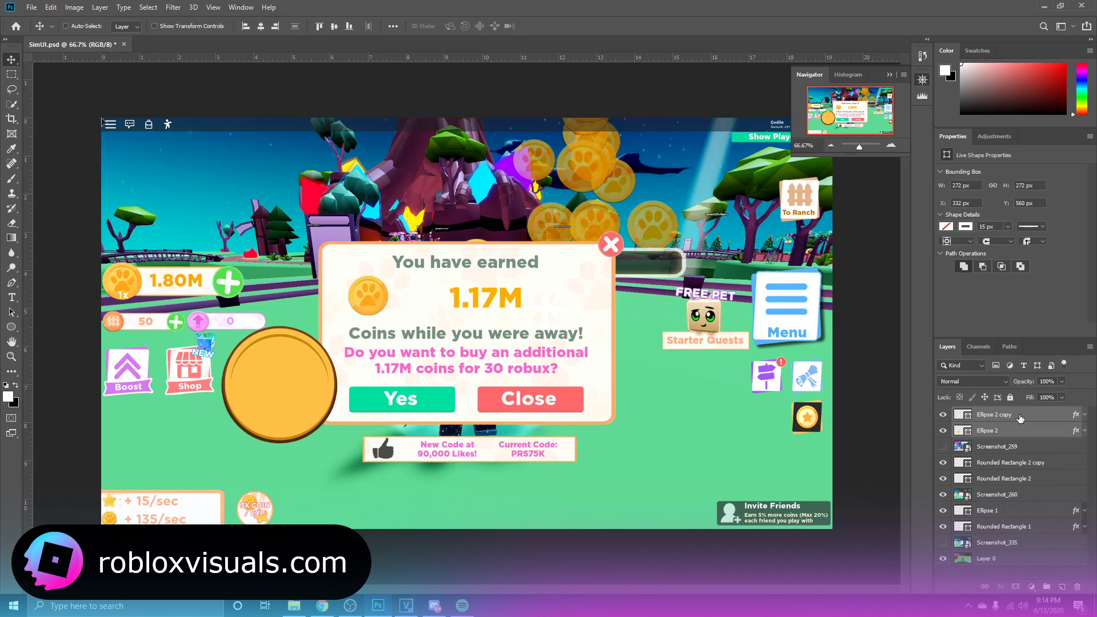
right_click(1021, 418)
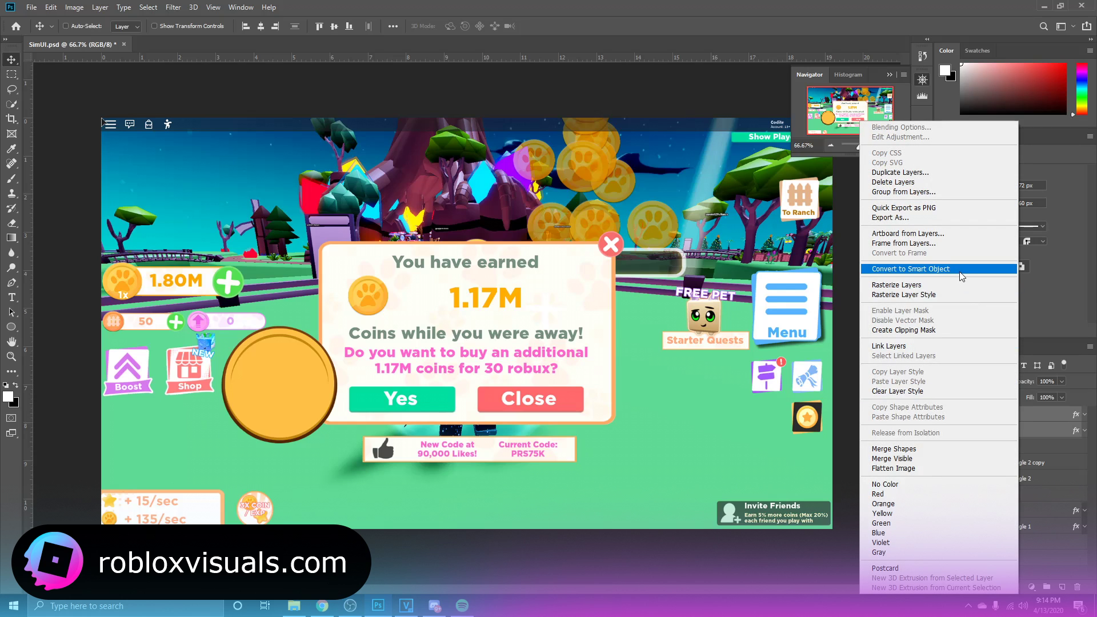
Convert the coin layers into one smart object, move it right, and add a new layer
left_click(962, 277)
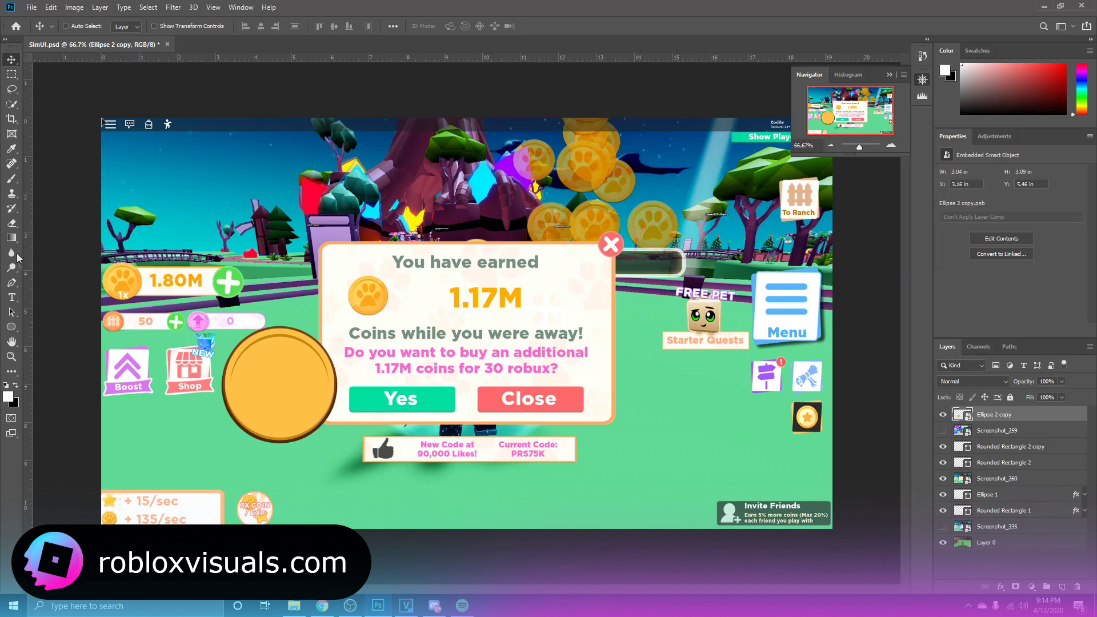
left_click_drag(264, 380, 600, 378)
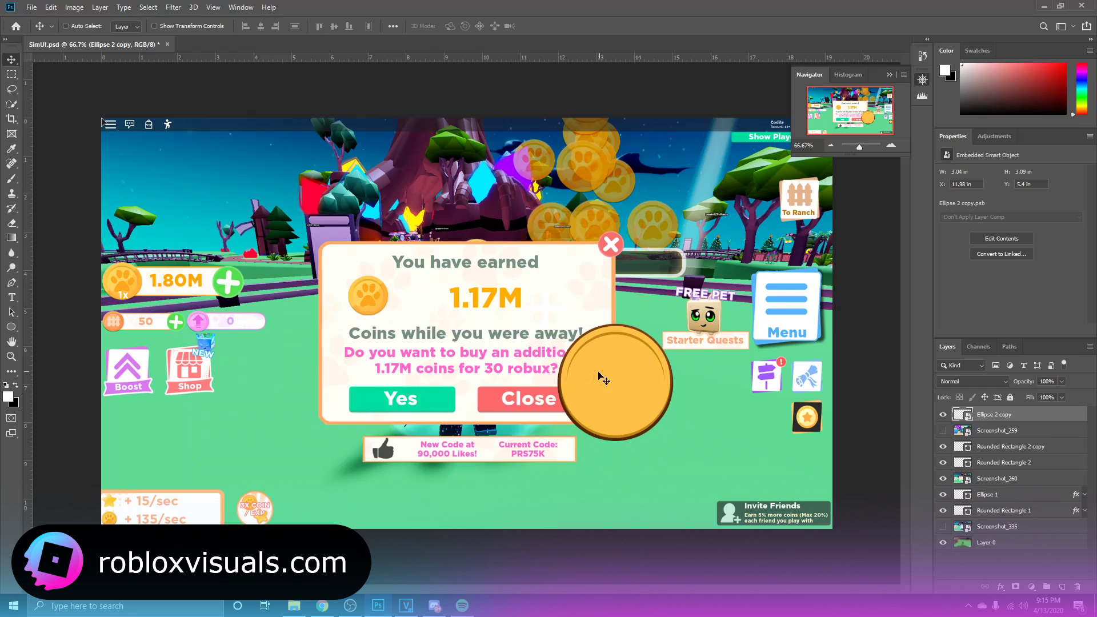
left_click(12, 284)
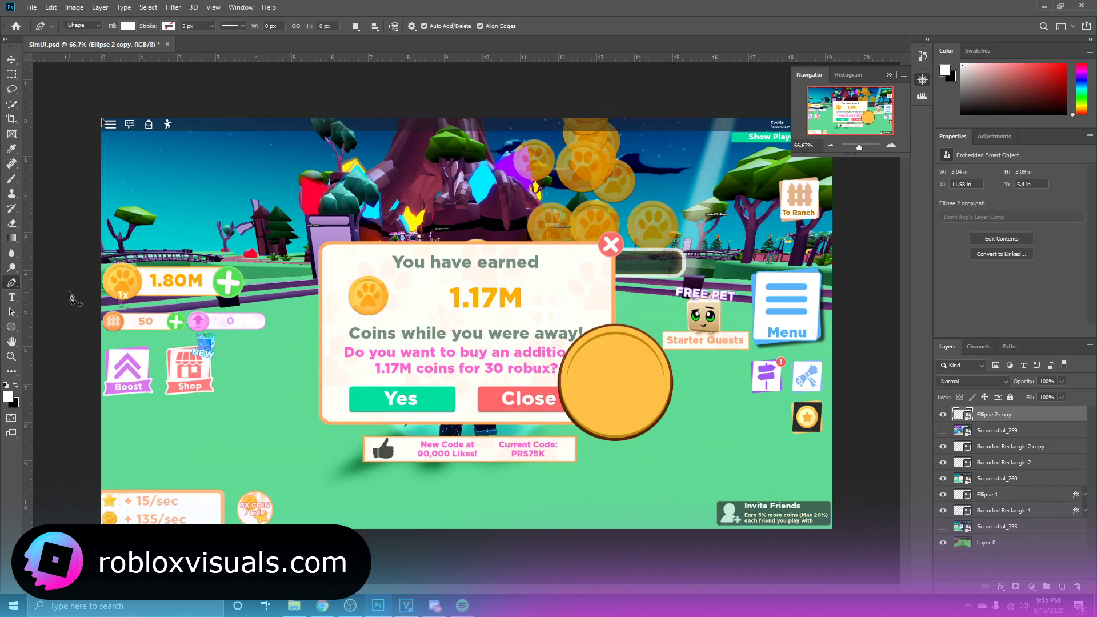
left_click(1063, 587)
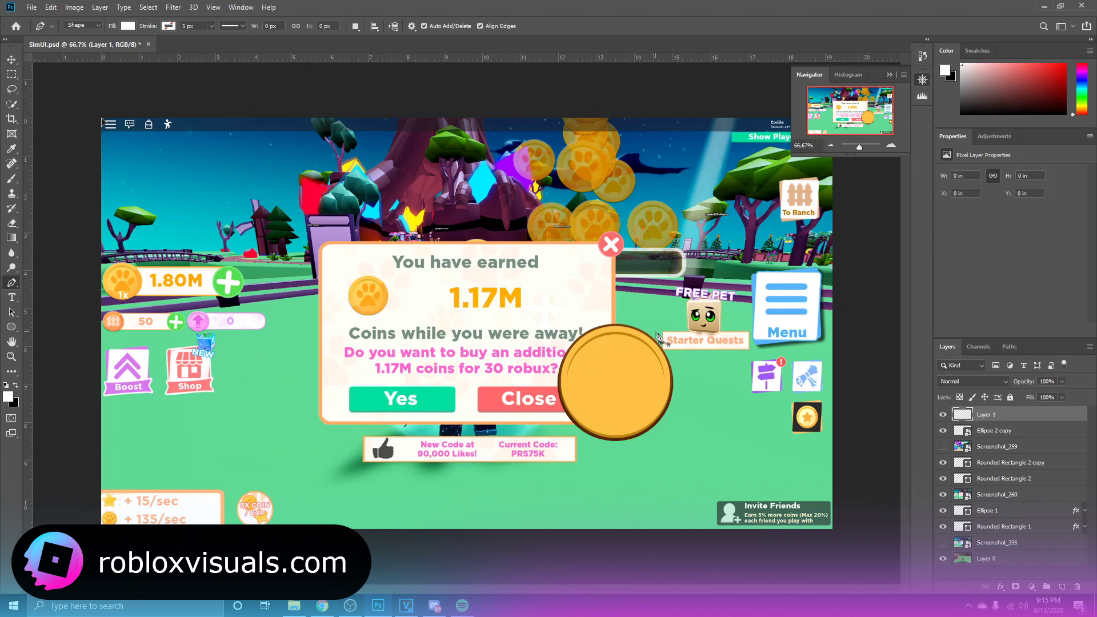
Draw a closed five-corner white polygon, Shape 1, over the coin in Shape mode
left_click(684, 317)
left_click(554, 439)
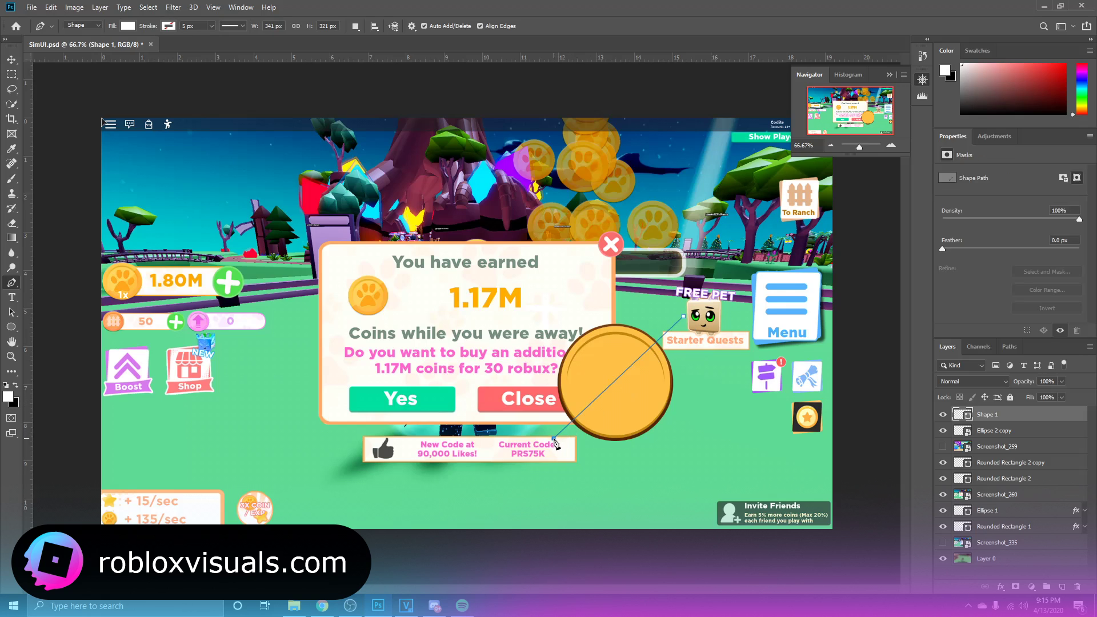
left_click(516, 332)
left_click(611, 277)
left_click(656, 285)
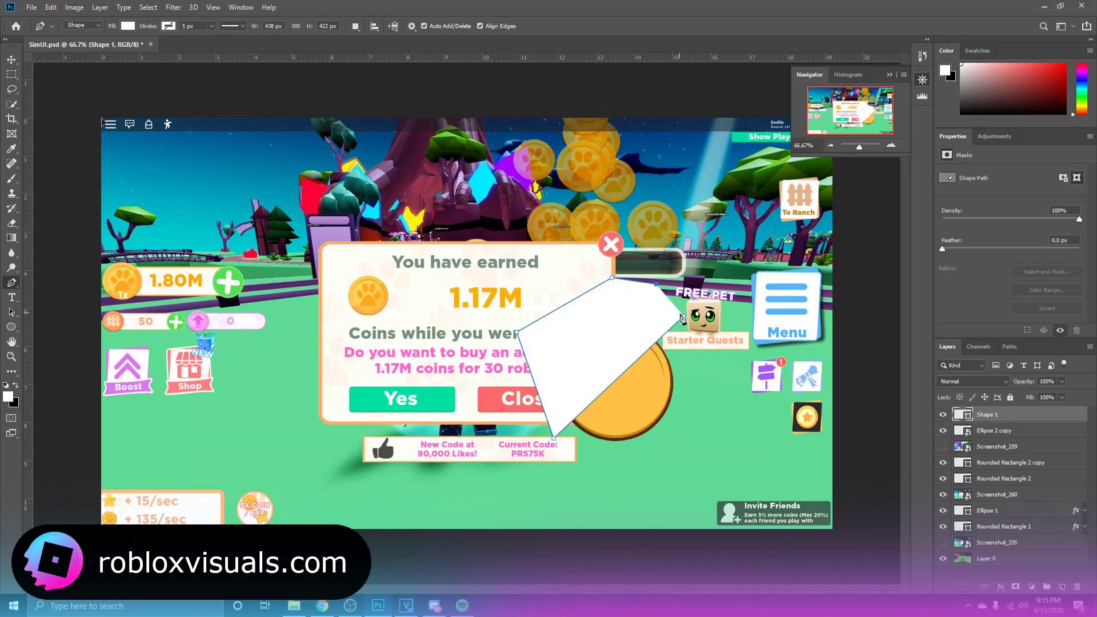
left_click(684, 316)
left_click(79, 26)
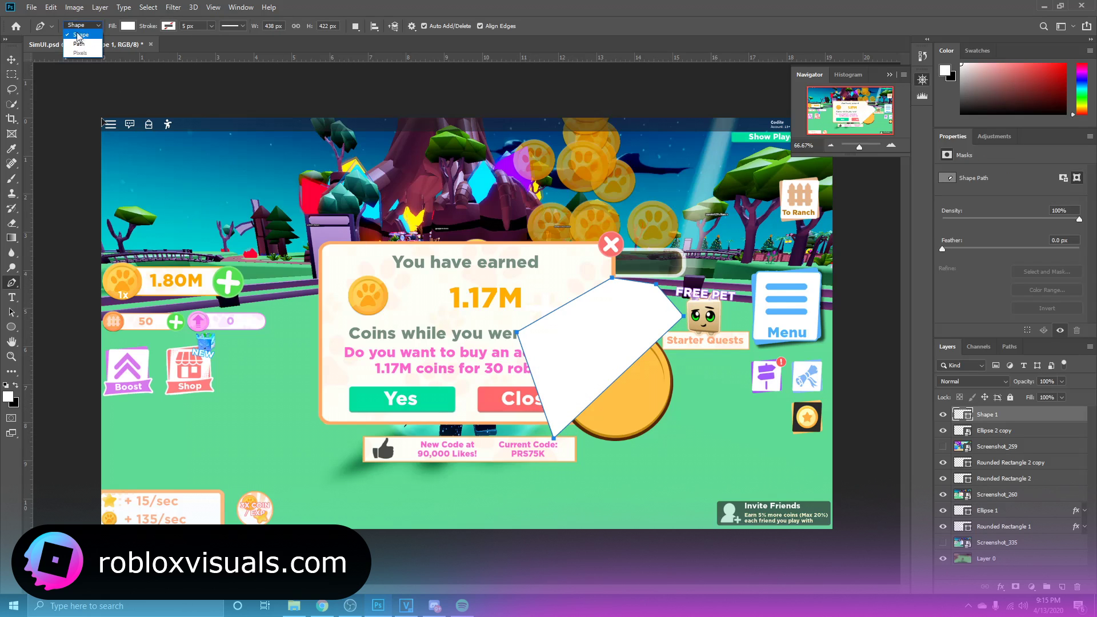
left_click(79, 35)
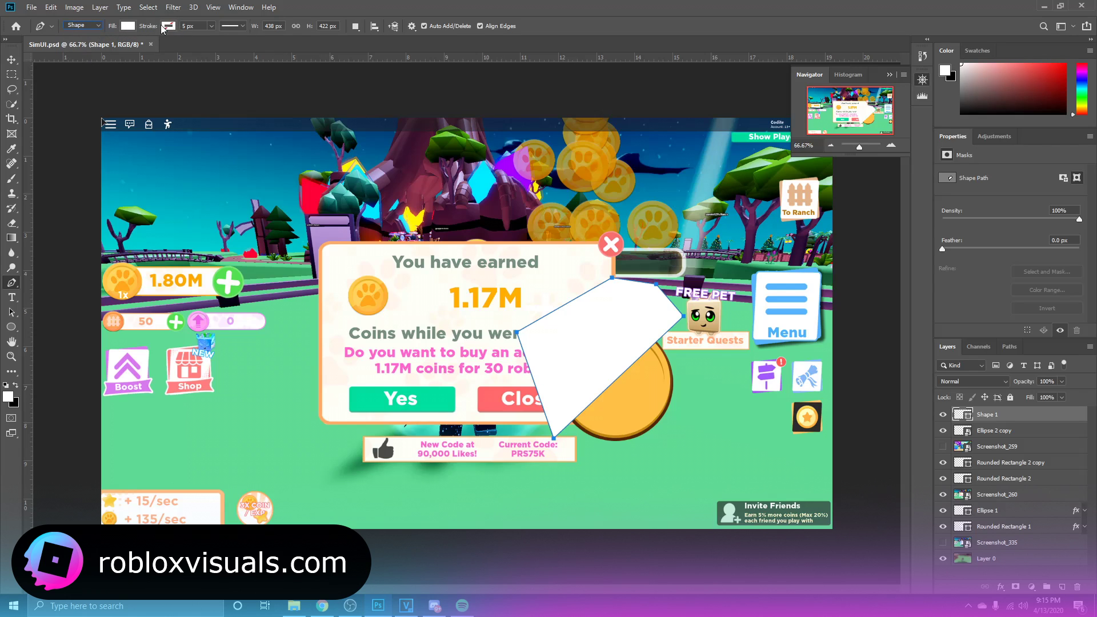
key("v")
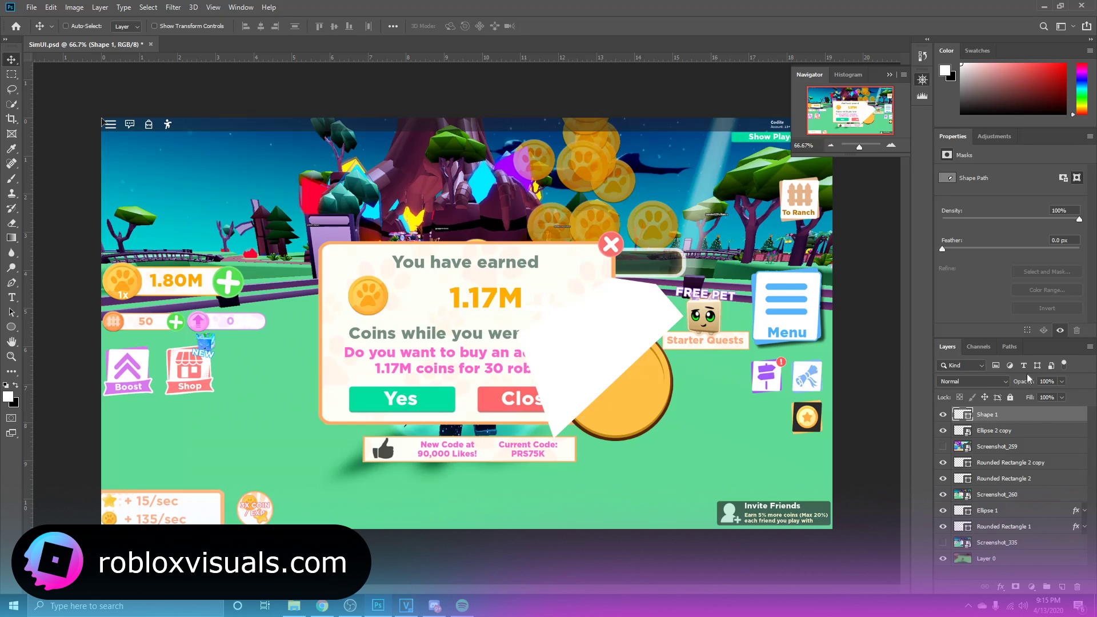
Clip Shape 1 to the coin with Ctrl+Alt+G and nudge it slightly lower
left_click_drag(960, 419, 1010, 419)
key("ctrl+alt+g")
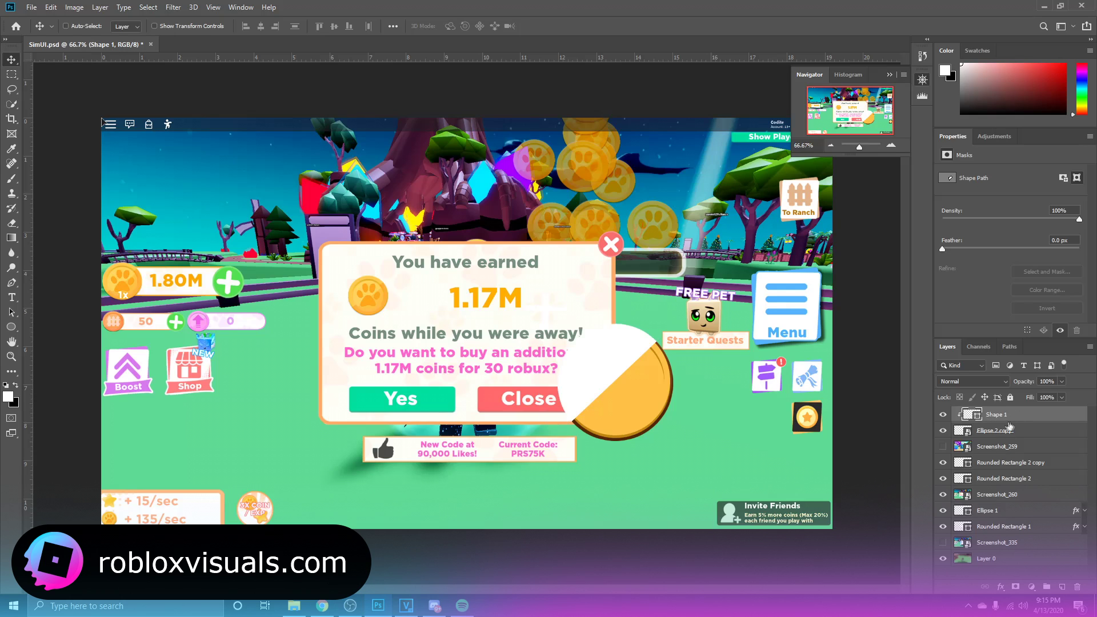
left_click_drag(688, 321, 687, 325)
Set Shape 1 to Overlay at 32% opacity, then select it with the coin layer
left_click(979, 382)
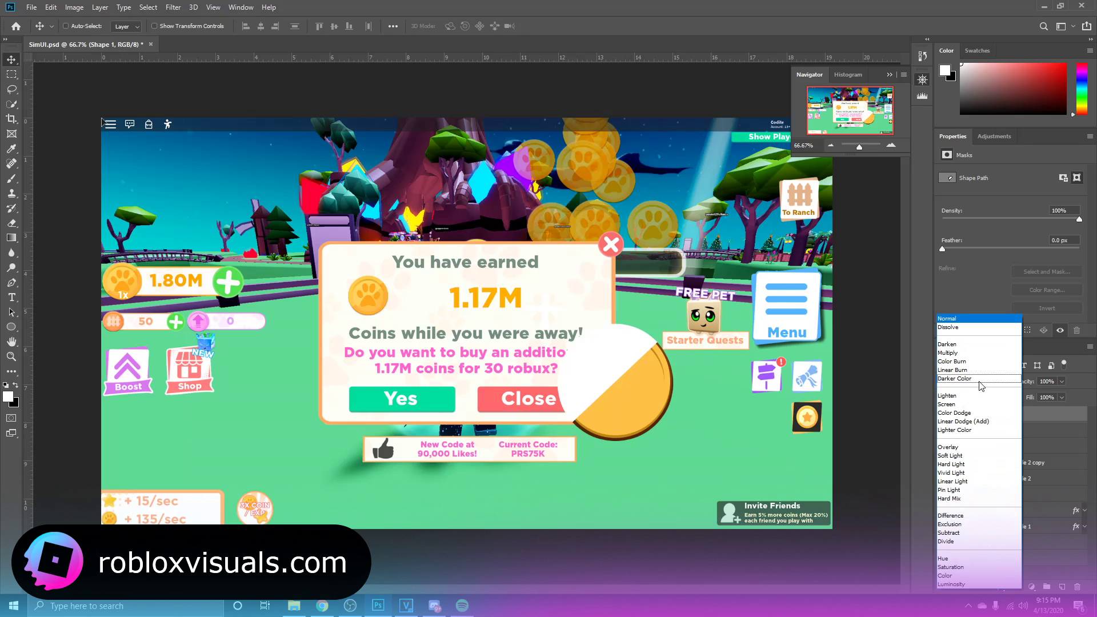
left_click(972, 449)
left_click_drag(1034, 387, 986, 383)
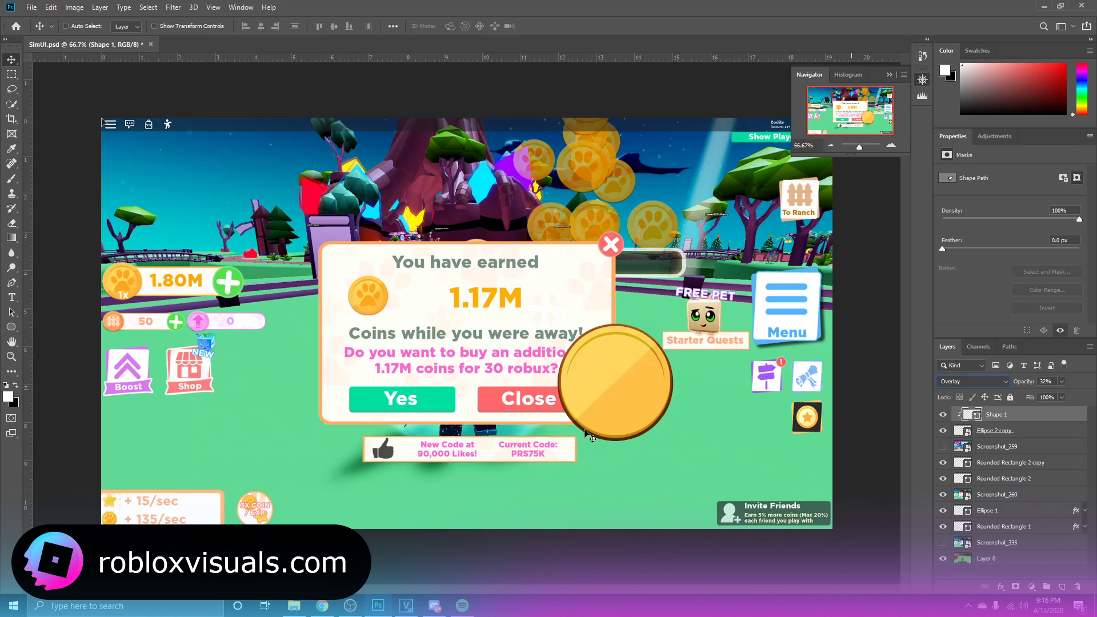
left_click(971, 573)
left_click(1027, 414)
left_click(1032, 433, "ctrl")
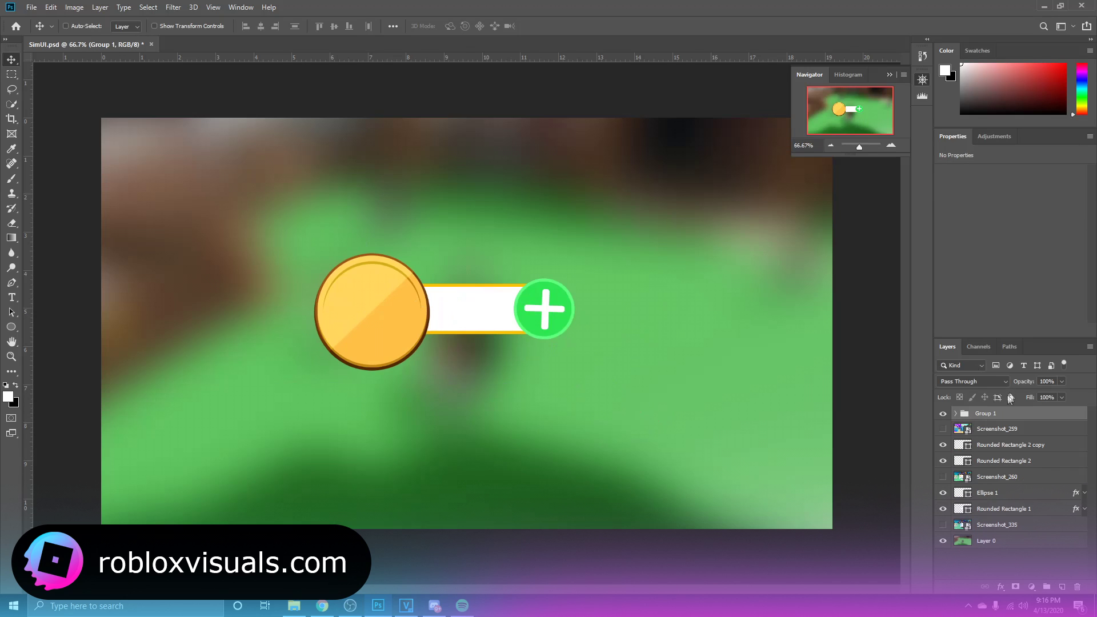
Shrink the coin to about half size and reposition it up and right
key("ctrl+t")
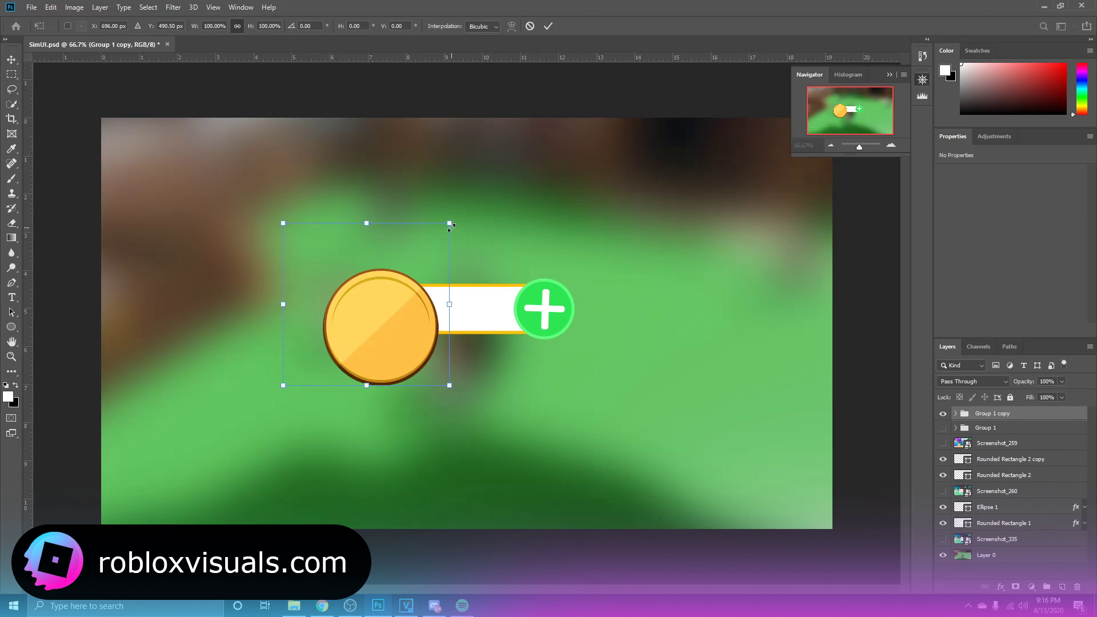
left_click_drag(454, 227, 414, 262)
key("Return")
left_click_drag(433, 330, 457, 321)
key("Left")
key("Left")
key("Left")
key("Left")
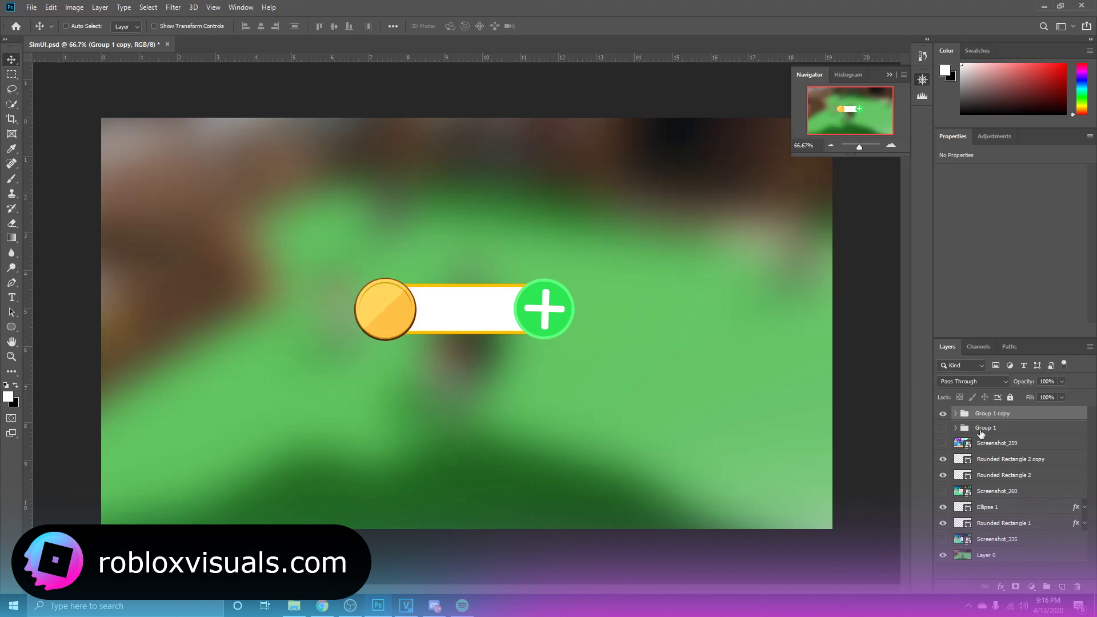
Move the coin below Screenshot_259 and group it with the rounded rectangles and Ellipse 1
left_click_drag(998, 420, 977, 452)
left_click(1002, 459, "shift")
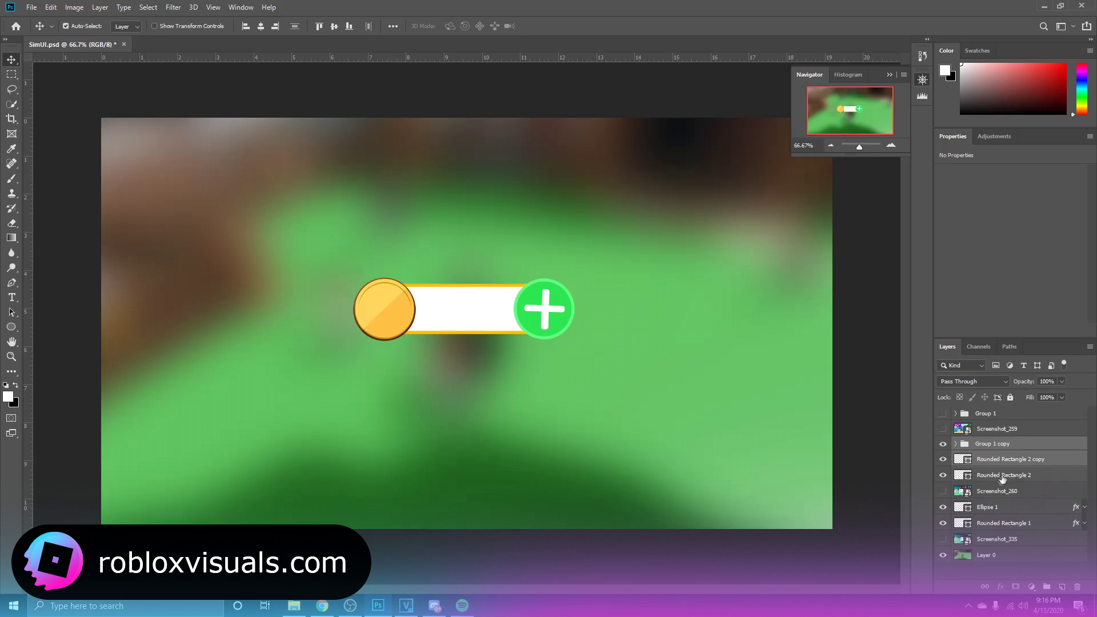
left_click(1003, 475, "shift")
left_click(972, 507, "ctrl")
left_click(972, 523, "ctrl")
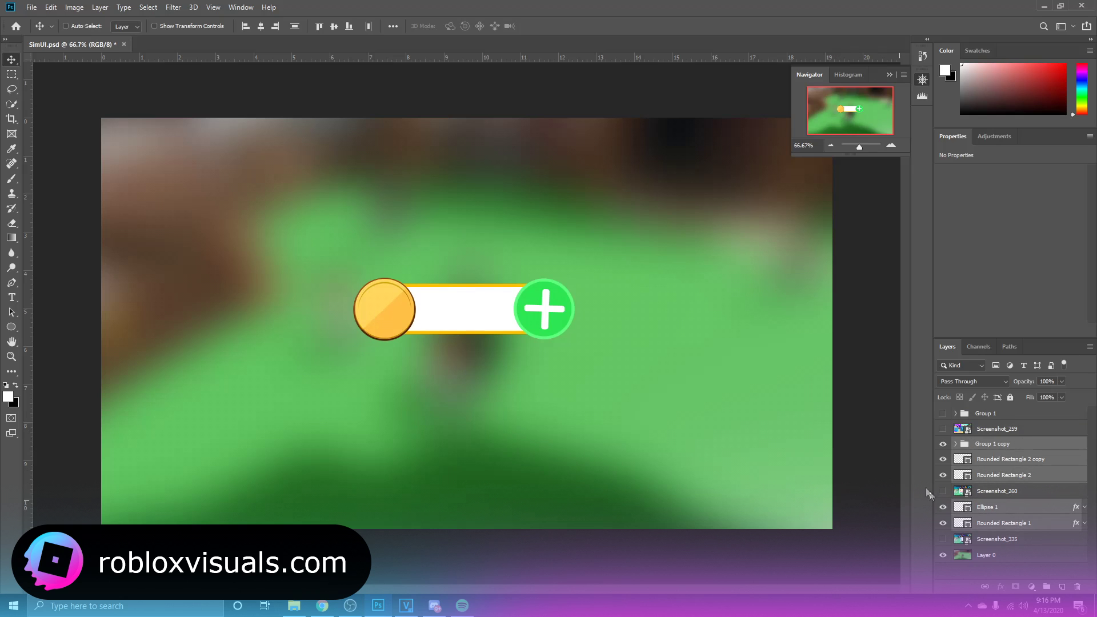
key("ctrl+g")
key("ctrl+z")
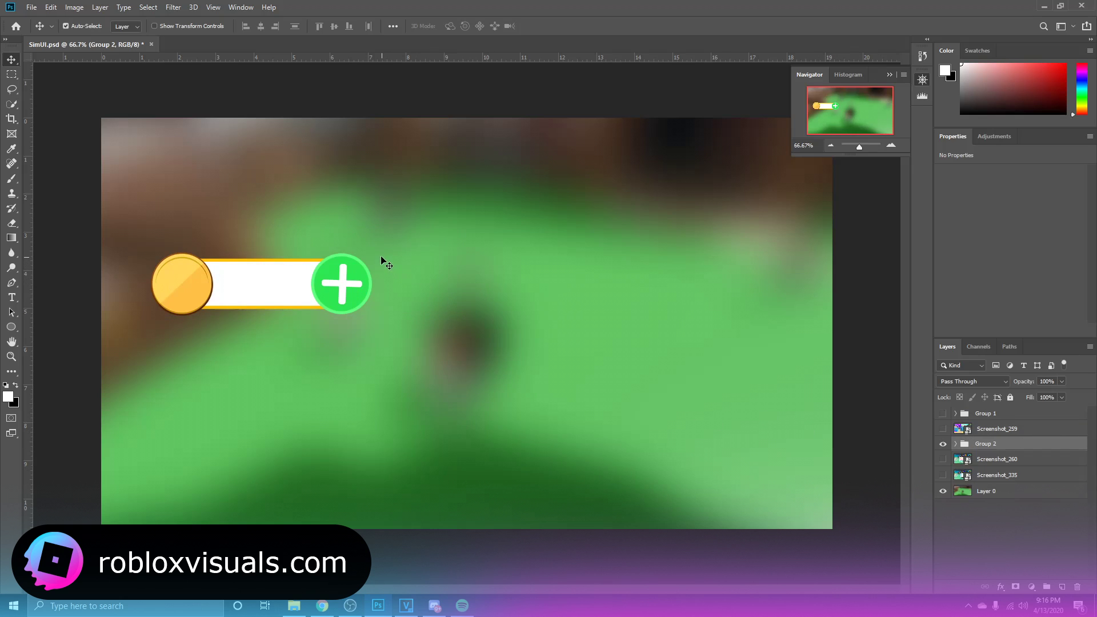
Scale the coin bar group to 71.61% and move it toward the left edge
key("ctrl+t")
left_click_drag(369, 232, 333, 239)
key("Return")
left_click_drag(346, 277, 285, 296)
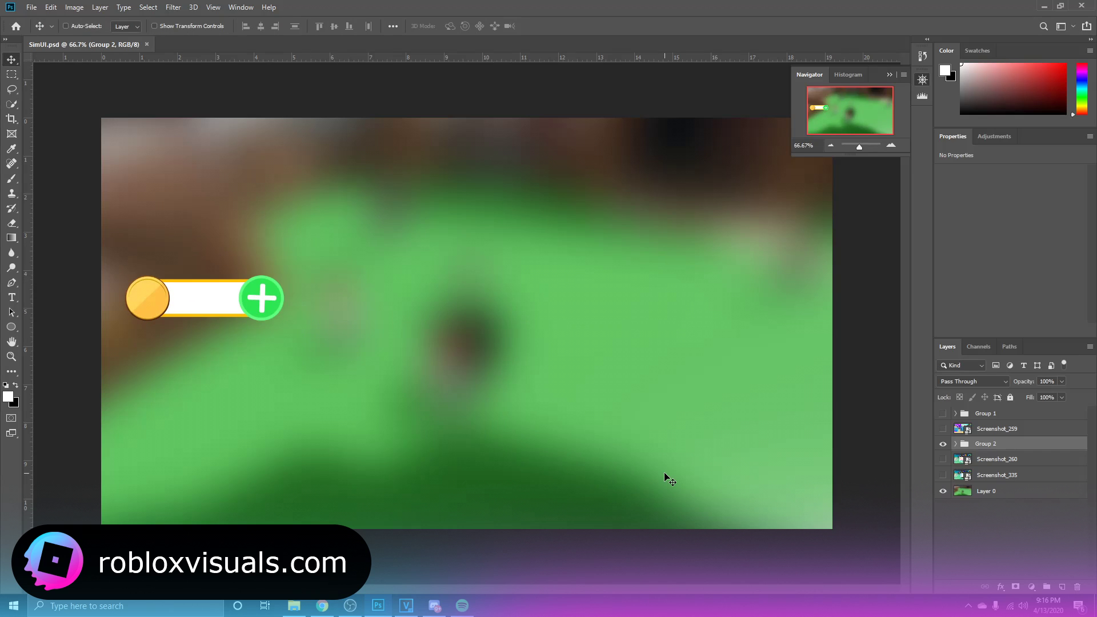
Expand Group 2 and try sliding the coin along the bar, then undo
left_click(955, 444)
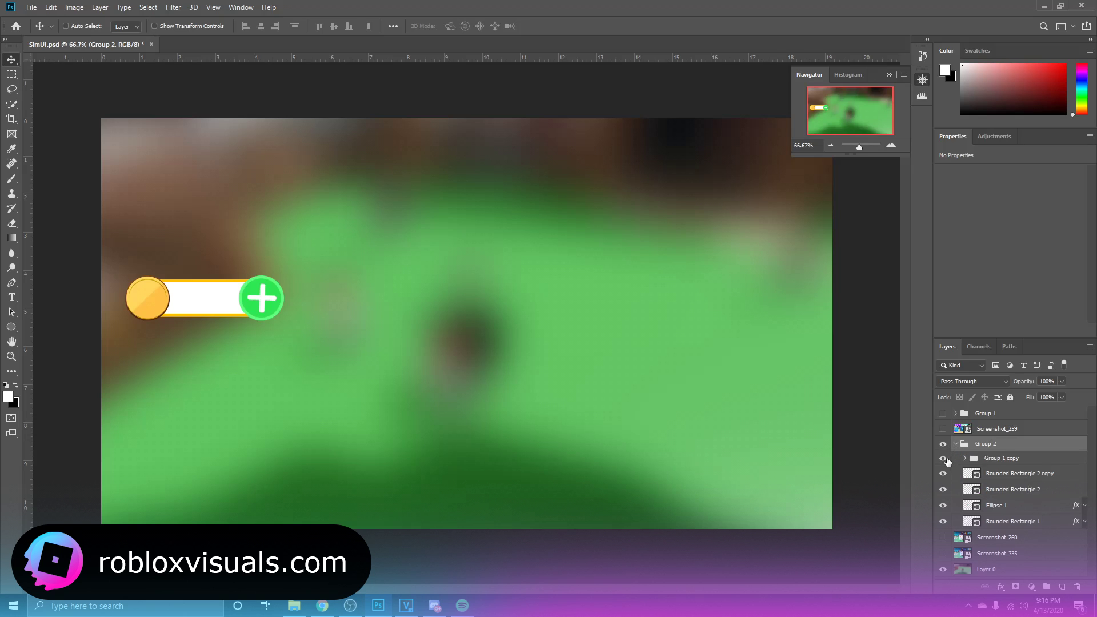
left_click(944, 458)
left_click(944, 458)
left_click(1001, 459)
left_click_drag(320, 395, 279, 435)
key("ctrl+z")
left_click(1012, 473)
Group the bar layers into Group 3 and shift the white bar slightly up and right
left_click(997, 506, "shift")
key("ctrl+g")
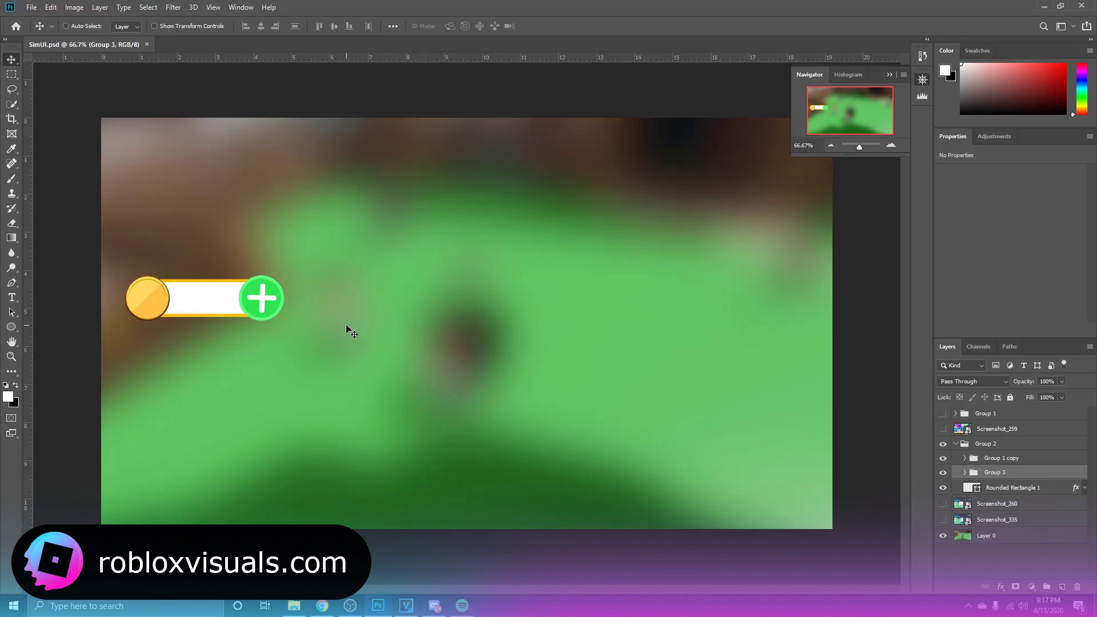
left_click_drag(347, 330, 351, 329)
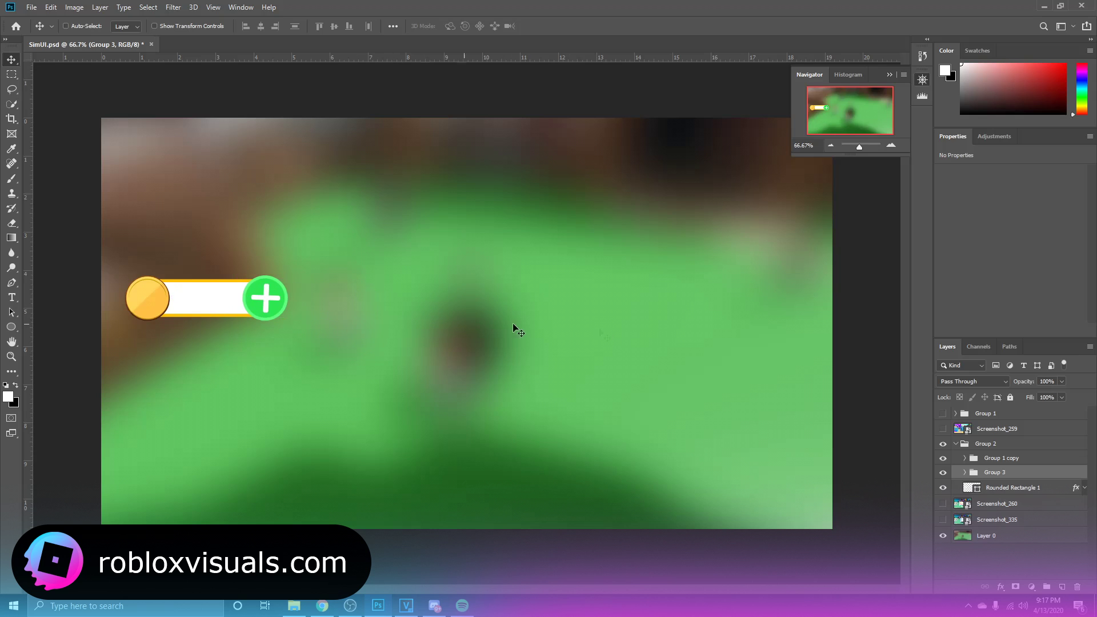
left_click(944, 488)
left_click(943, 487)
left_click(1012, 487)
left_click_drag(431, 319, 456, 299)
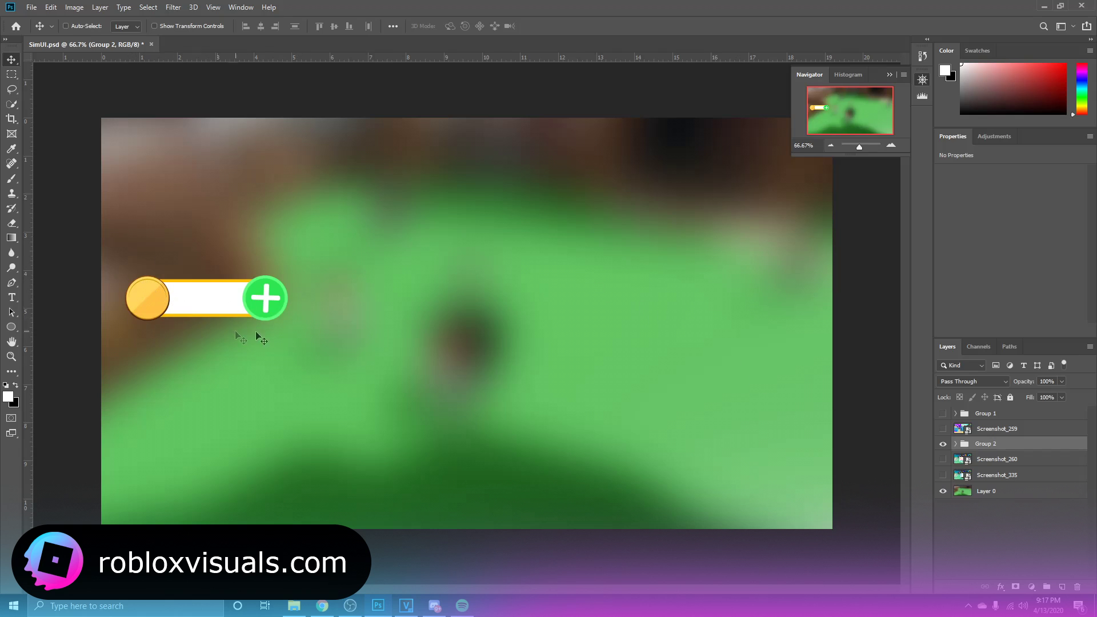
Duplicate Group 2, merge the copy into one layer, and load its outline as a selection
left_click(944, 444)
left_click(943, 444)
left_click_drag(1004, 446, 1010, 454)
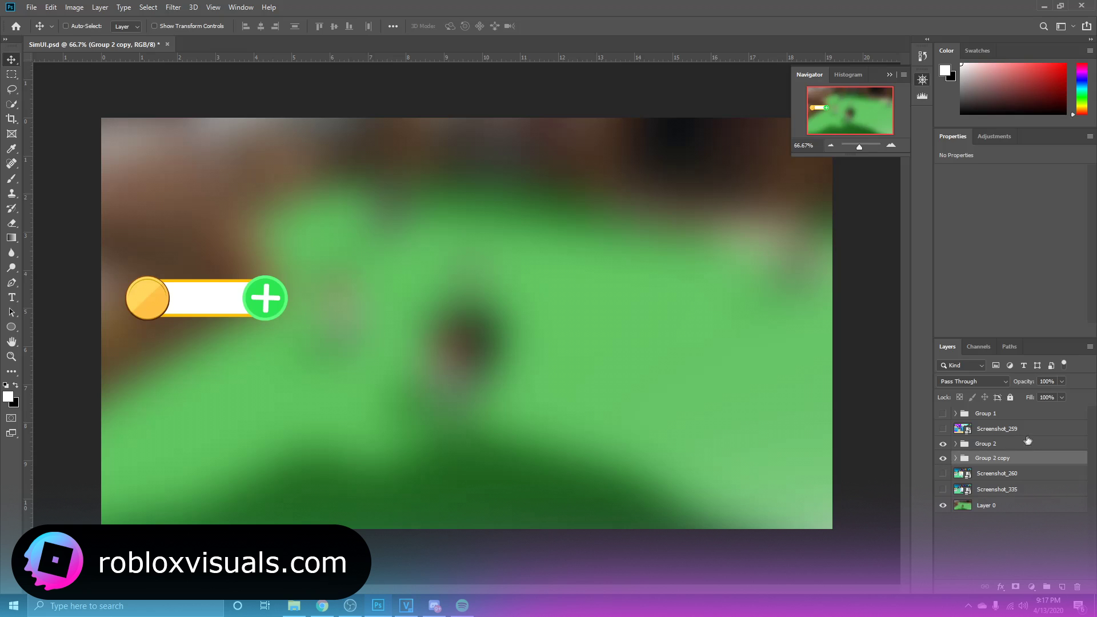
key("ctrl+e")
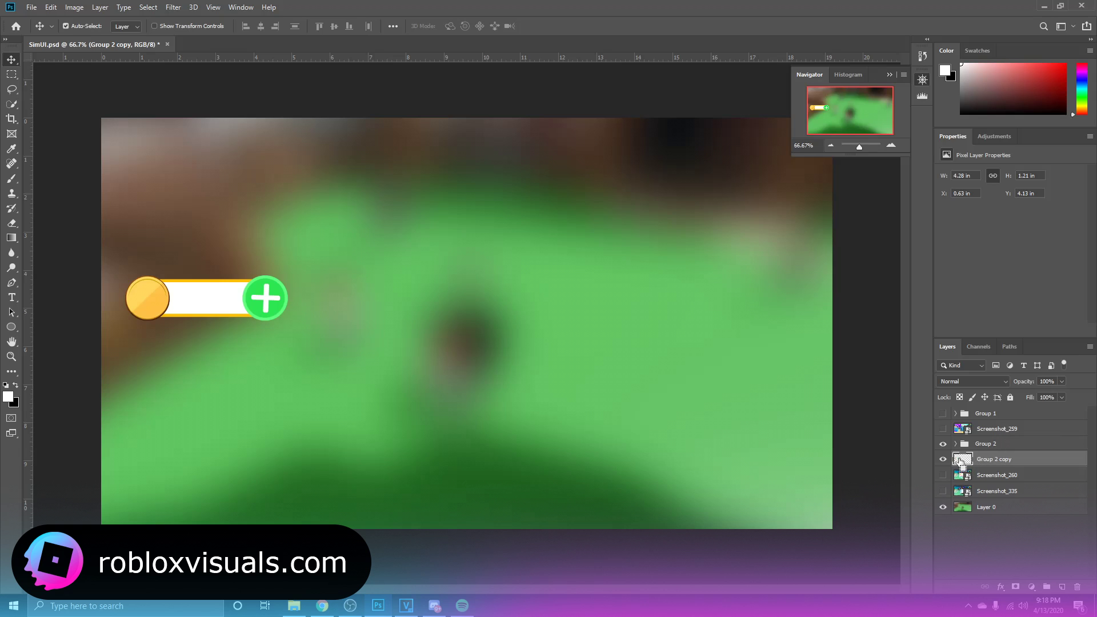
left_click(967, 464, "ctrl")
Fill the selection with black and nudge the copy down beneath Group 2
key("x")
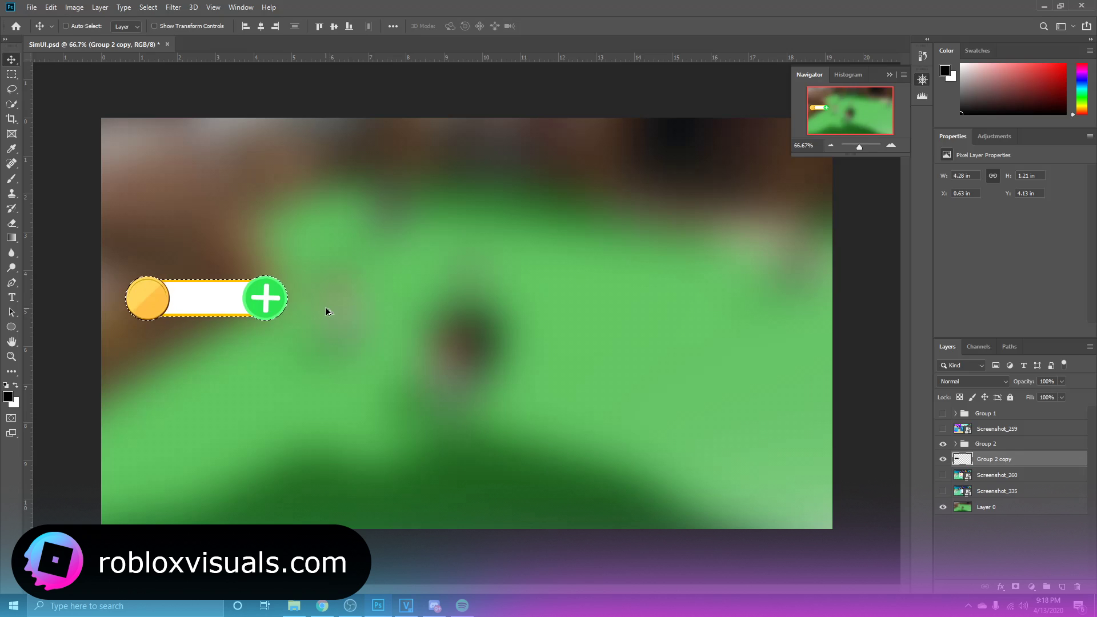
key("alt+BackSpace")
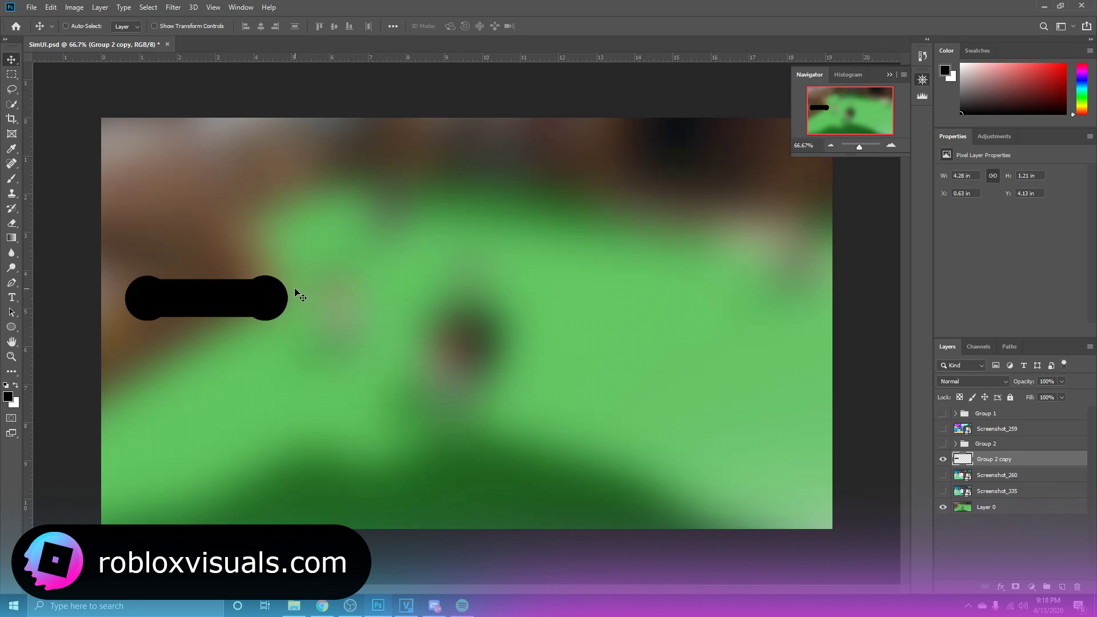
key("Down")
key("Down")
key("Down")
key("Down")
key("Down")
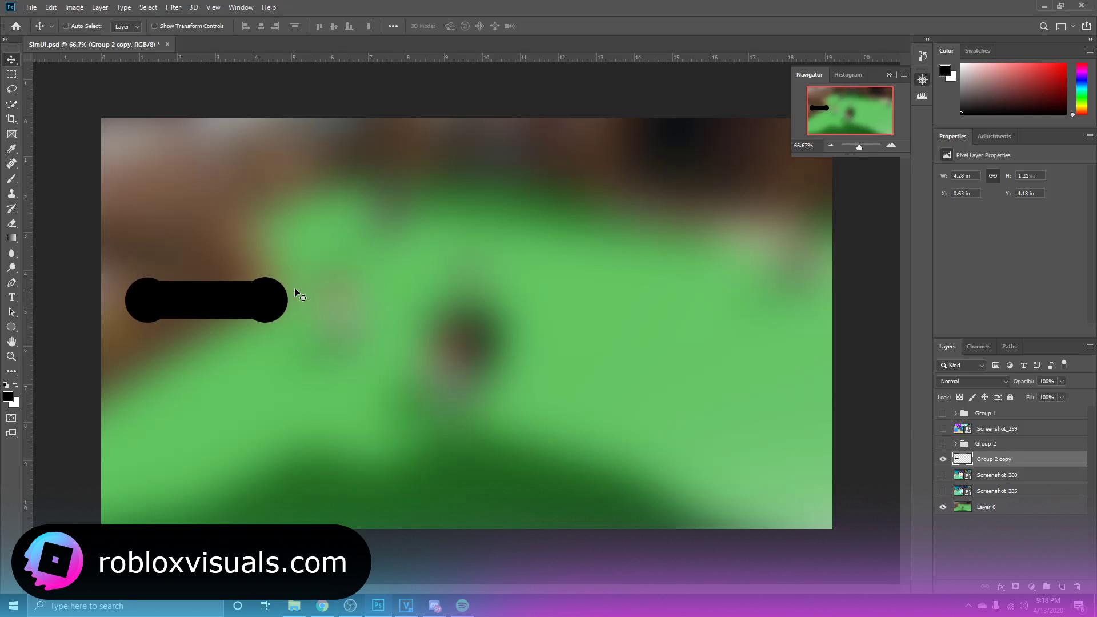
left_click(943, 444)
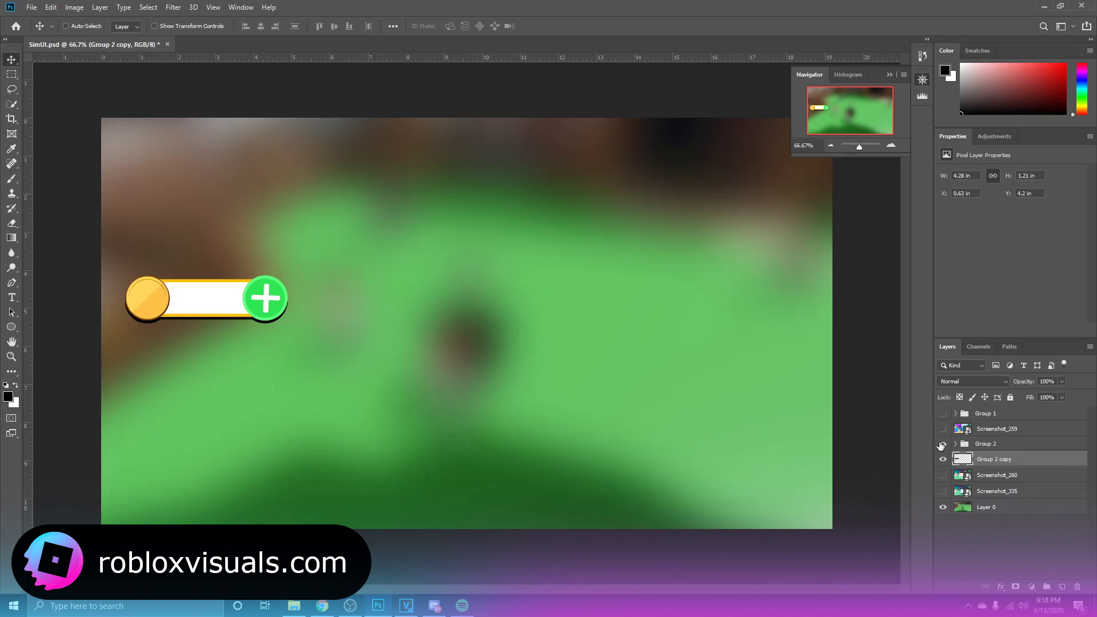
key("Down")
key("Down")
Apply a 2.7 px Gaussian Blur to the black copy and set its opacity to 44%
left_click(173, 9)
mouse_move(279, 138)
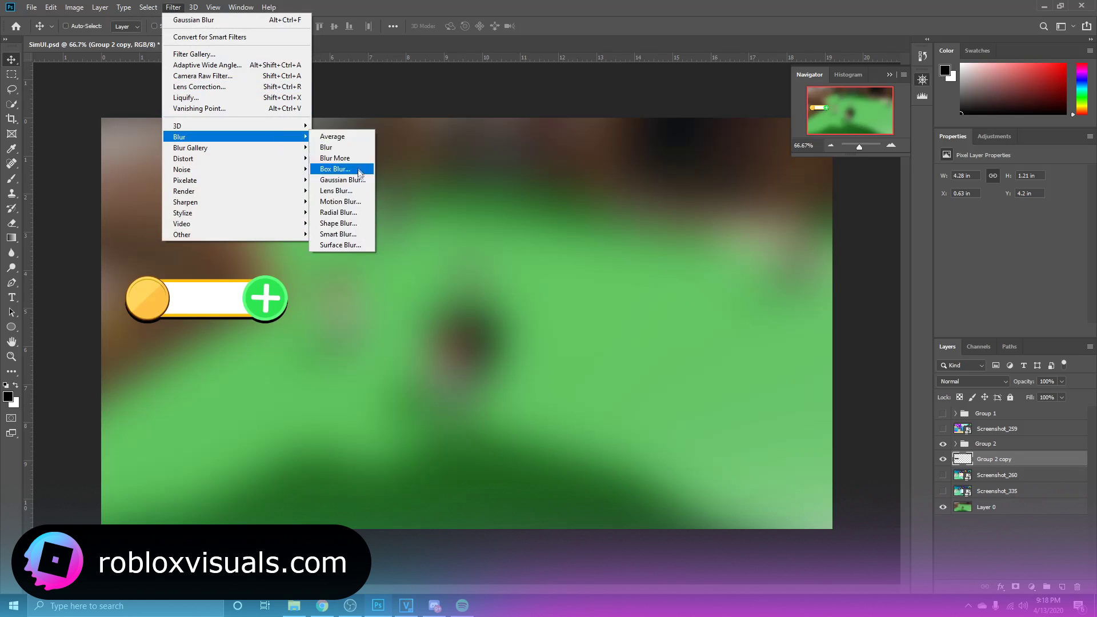
left_click(338, 180)
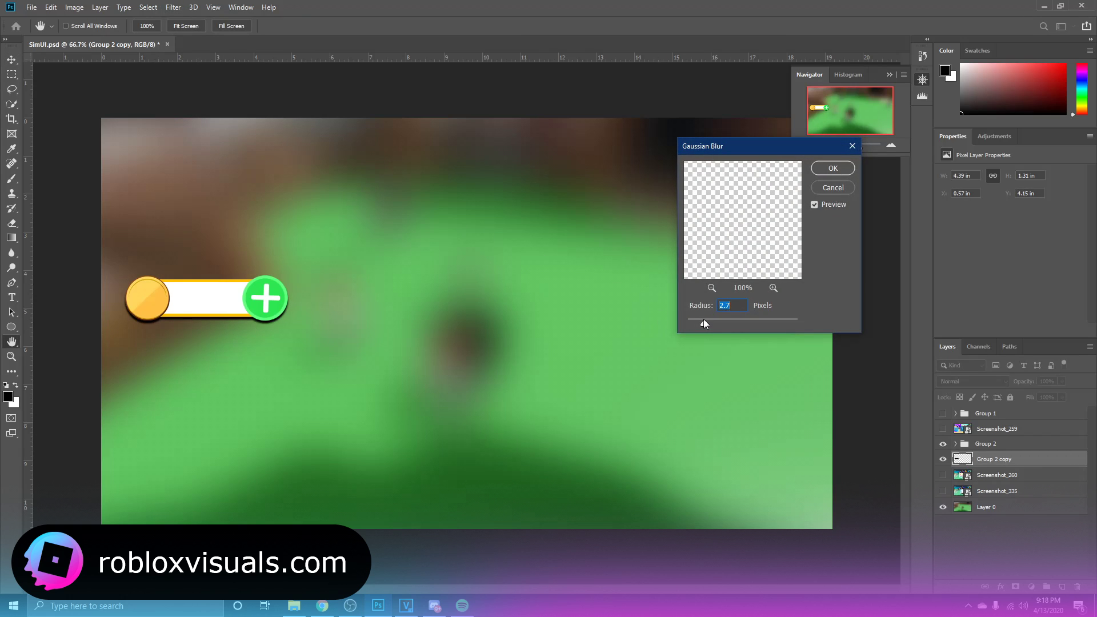
left_click(834, 169)
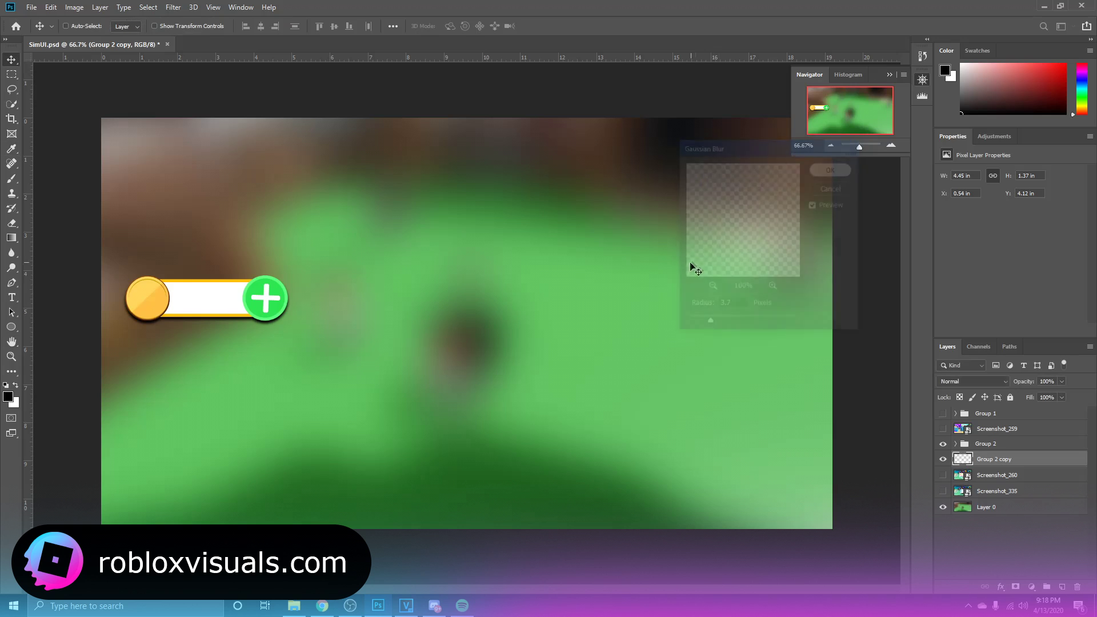
left_click_drag(1031, 381, 996, 385)
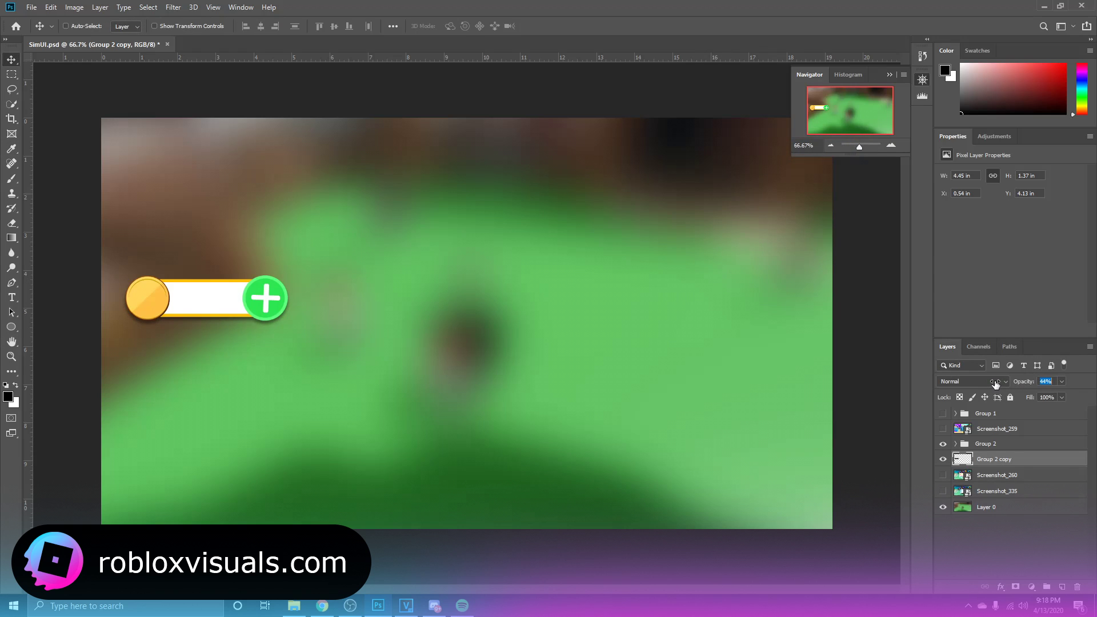